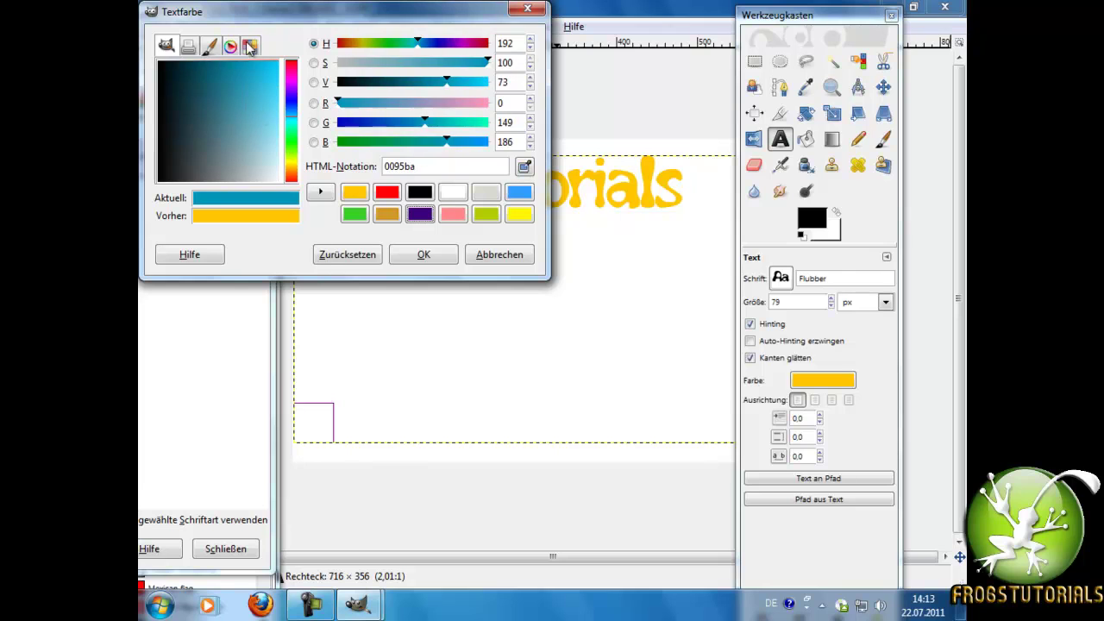
# Step: Try darker blue shades for the text colour and save the bright blue to the colour history
pyautogui.click(437, 252)
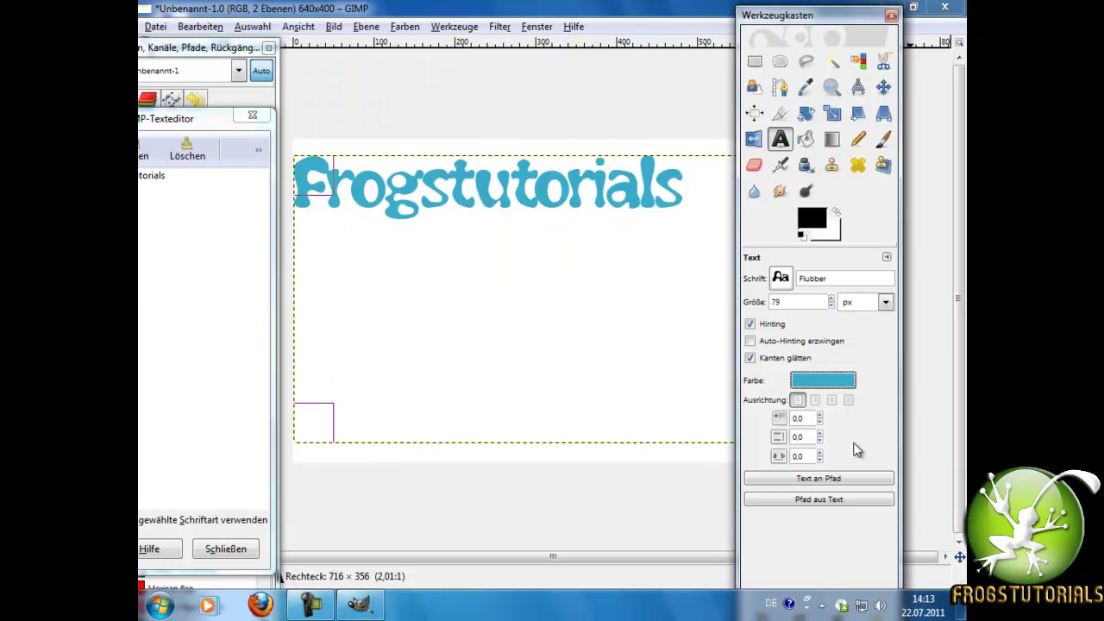
pyautogui.click(840, 381)
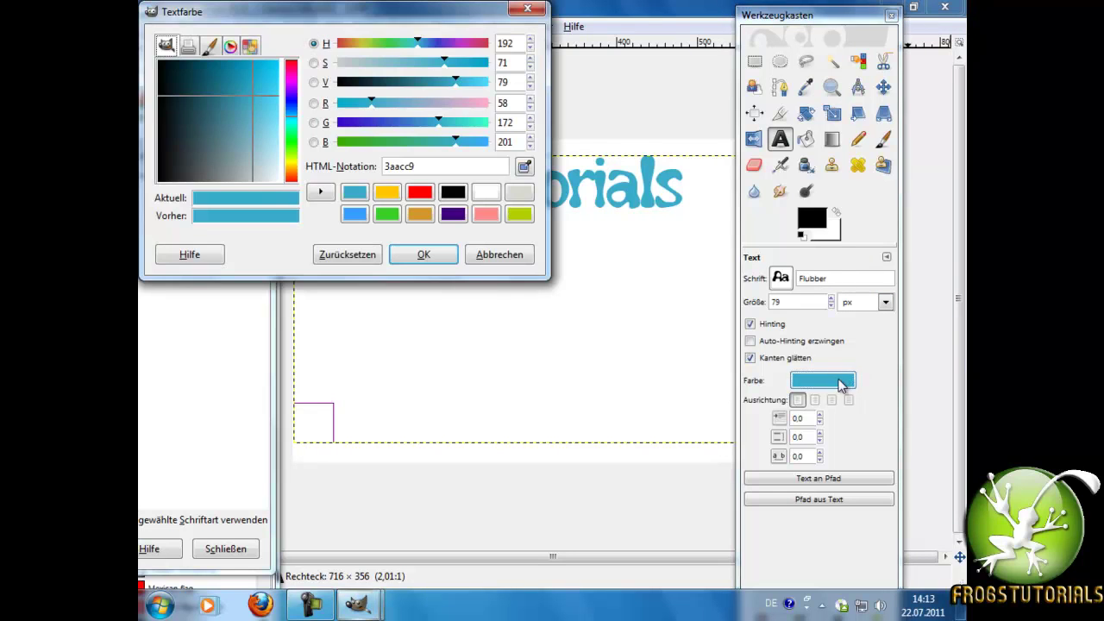
pyautogui.click(524, 10)
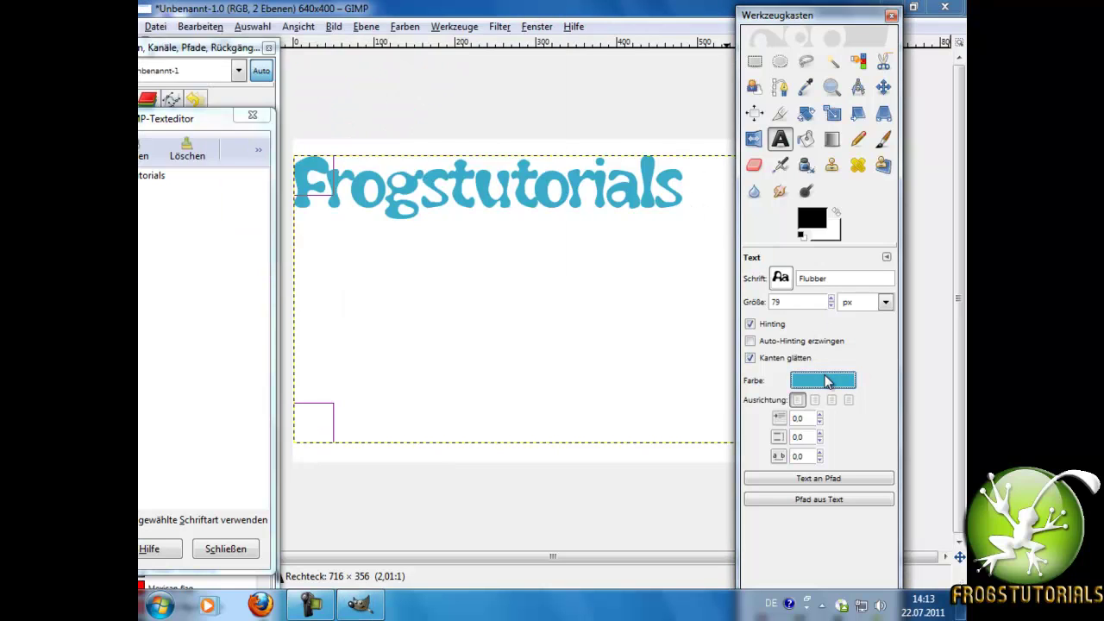
pyautogui.click(825, 382)
pyautogui.moveTo(258, 136)
pyautogui.mouseDown()
pyautogui.moveTo(253, 66)
pyautogui.moveTo(189, 100)
pyautogui.moveTo(196, 106)
pyautogui.mouseUp()
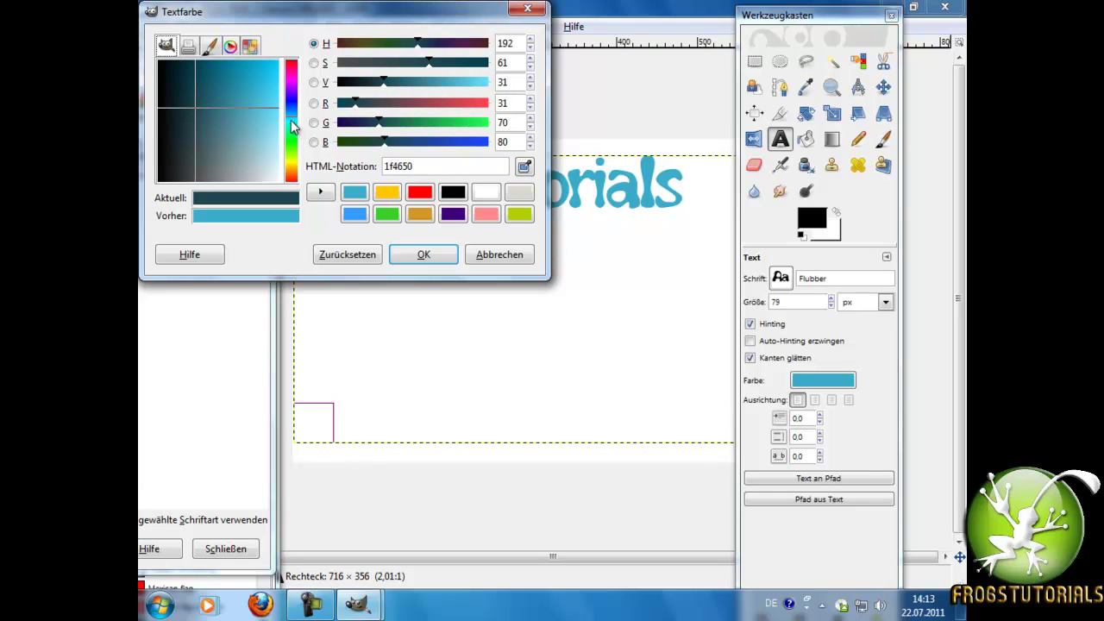
pyautogui.moveTo(292, 127)
pyautogui.mouseDown()
pyautogui.moveTo(294, 152)
pyautogui.moveTo(301, 68)
pyautogui.moveTo(295, 86)
pyautogui.moveTo(317, 85)
pyautogui.moveTo(308, 162)
pyautogui.moveTo(288, 55)
pyautogui.mouseUp()
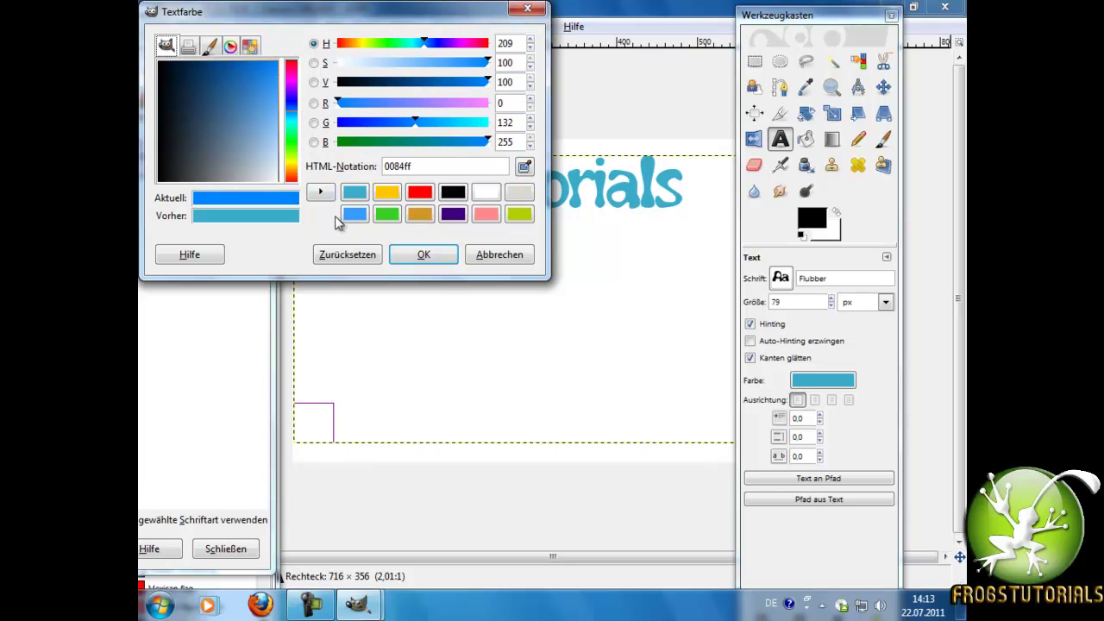
pyautogui.click(319, 193)
# Step: Apply a dark red to the text, then switch it to the saved bright blue 0084ff
pyautogui.moveTo(259, 142)
pyautogui.mouseDown()
pyautogui.moveTo(302, 195)
pyautogui.moveTo(240, 91)
pyautogui.mouseUp()
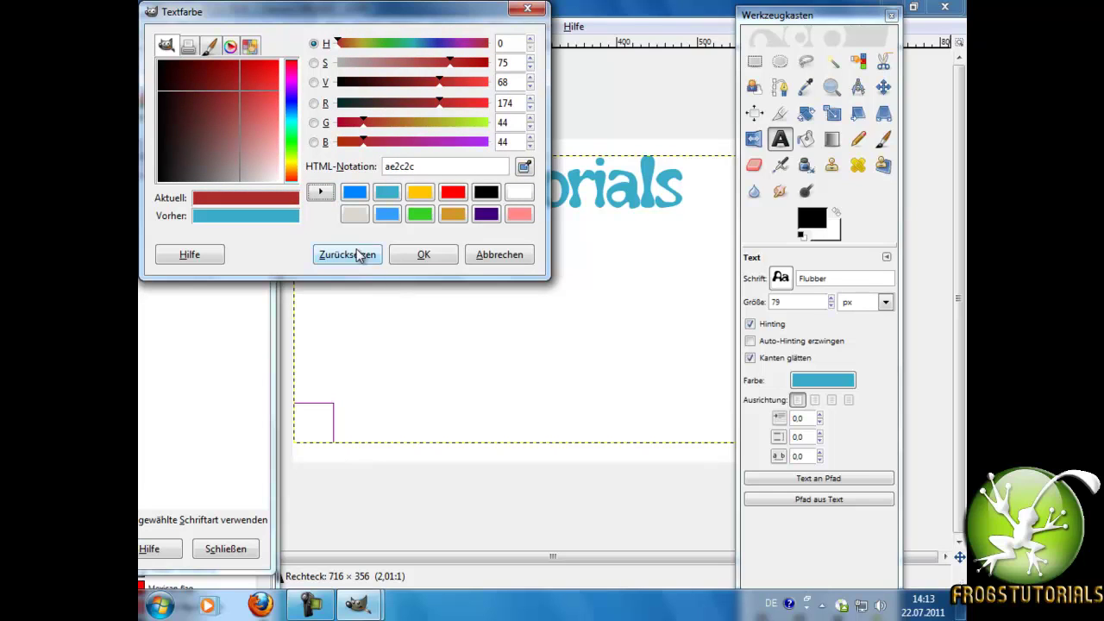
pyautogui.click(322, 193)
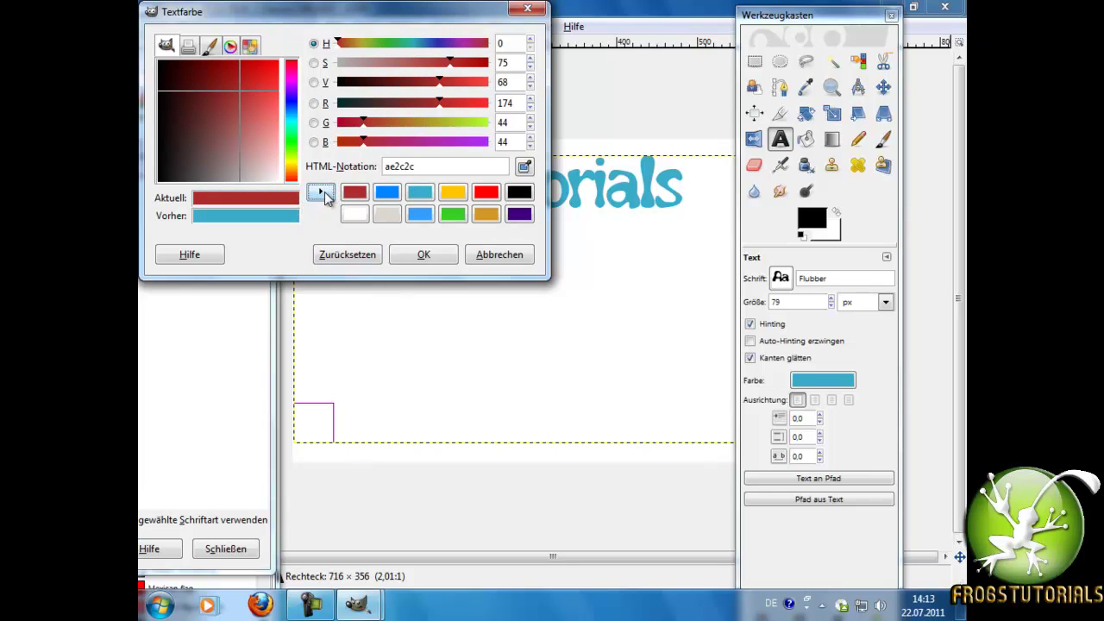
pyautogui.click(420, 255)
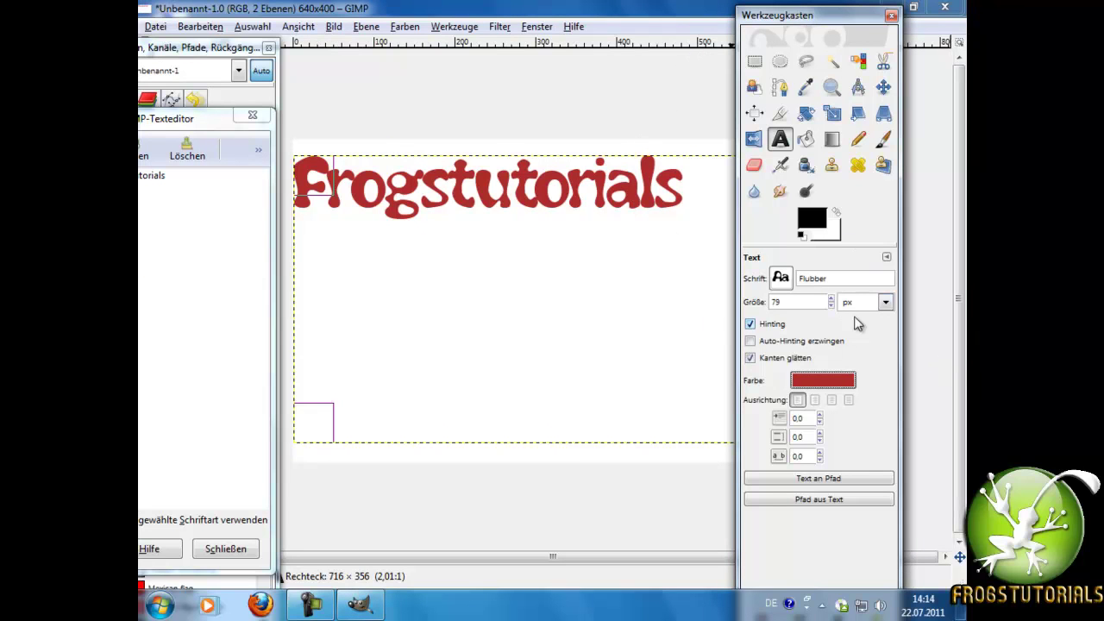
pyautogui.click(833, 379)
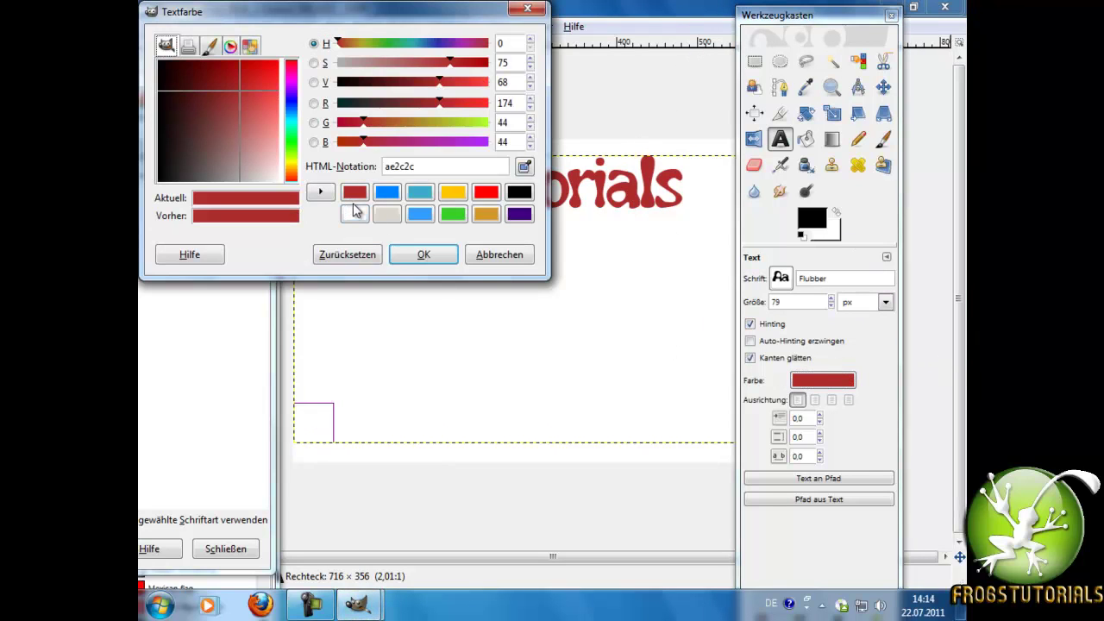
pyautogui.click(398, 195)
pyautogui.click(423, 254)
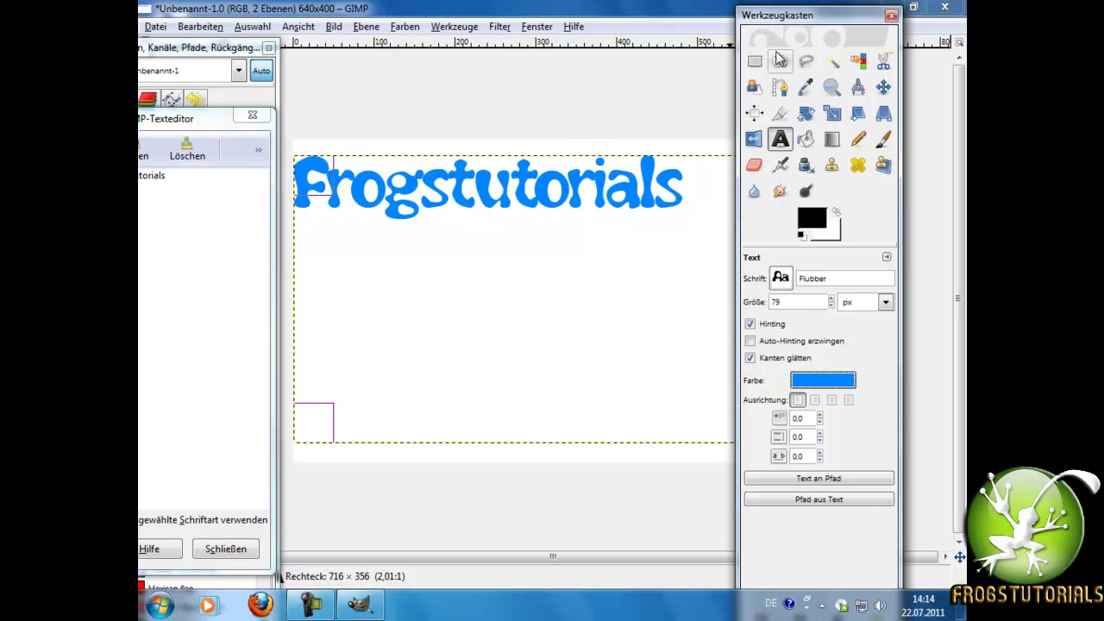
# Step: With the Move tool, shift the white background layer around and nudge it back into alignment
pyautogui.click(884, 88)
pyautogui.moveTo(586, 194)
pyautogui.mouseDown()
pyautogui.moveTo(562, 236)
pyautogui.moveTo(571, 161)
pyautogui.moveTo(530, 301)
pyautogui.moveTo(540, 203)
pyautogui.moveTo(578, 165)
pyautogui.moveTo(554, 389)
pyautogui.moveTo(572, 197)
pyautogui.moveTo(601, 114)
pyautogui.moveTo(572, 236)
pyautogui.moveTo(596, 230)
pyautogui.mouseUp()
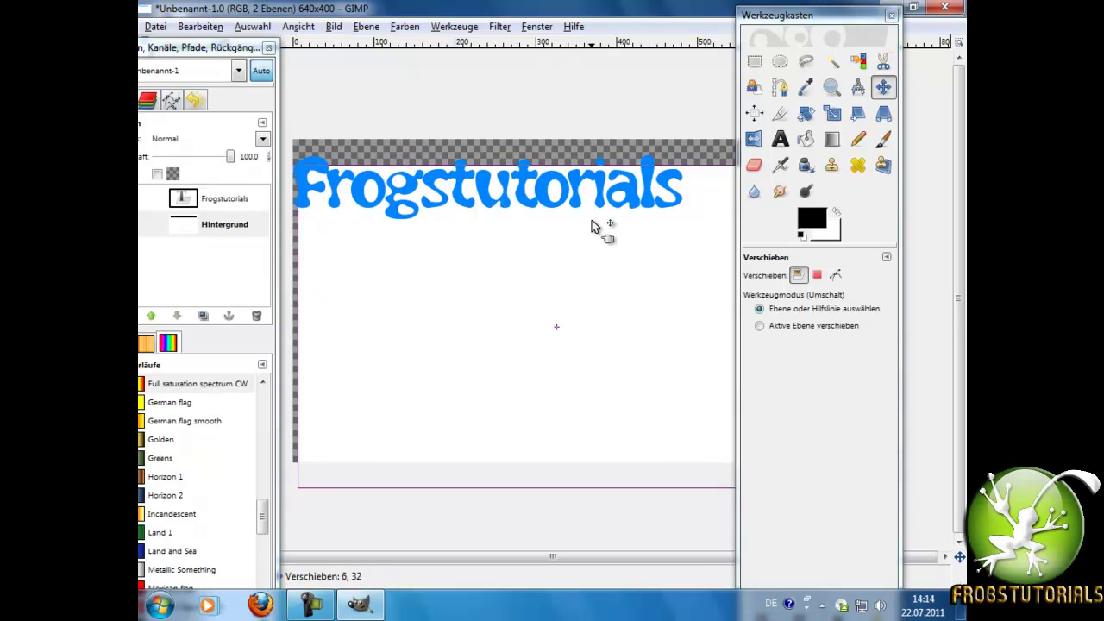
pyautogui.moveTo(379, 213); pyautogui.dragTo(414, 277)
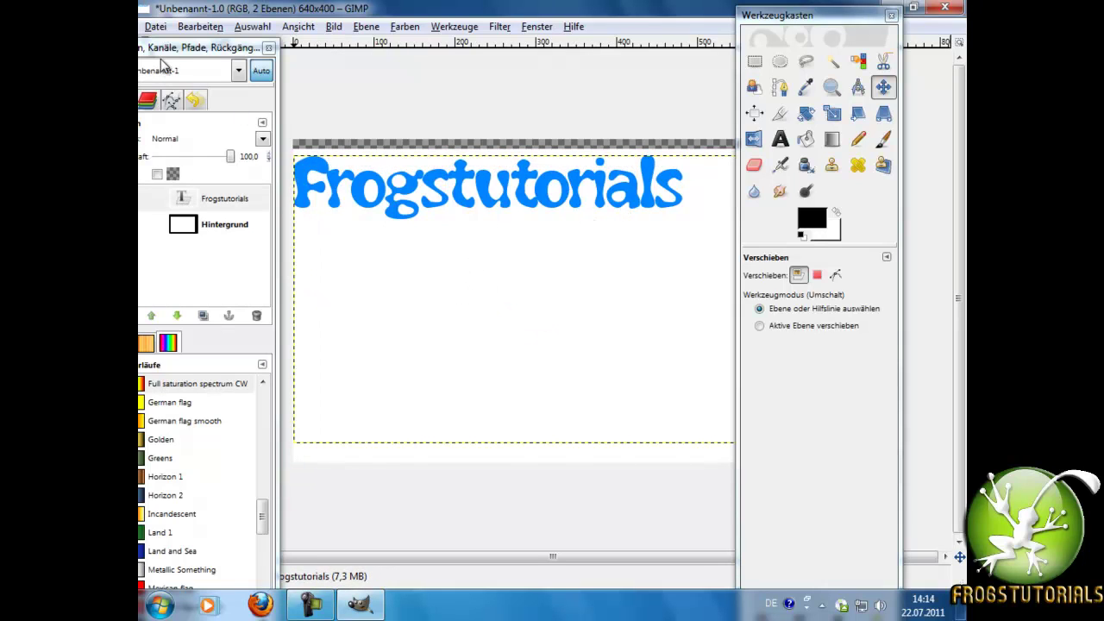
pyautogui.moveTo(160, 62); pyautogui.dragTo(205, 30)
pyautogui.moveTo(506, 345)
pyautogui.mouseDown()
pyautogui.moveTo(495, 387)
pyautogui.moveTo(509, 251)
pyautogui.mouseUp()
pyautogui.moveTo(499, 293)
pyautogui.mouseDown()
pyautogui.moveTo(484, 334)
pyautogui.moveTo(484, 313)
pyautogui.mouseUp()
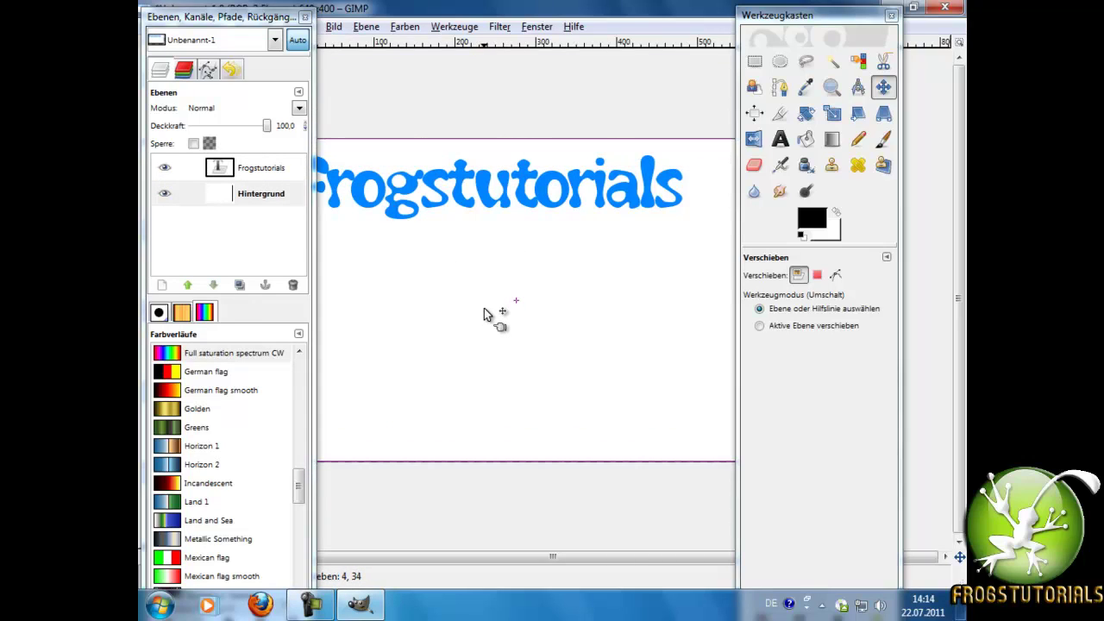
pyautogui.moveTo(524, 376); pyautogui.dragTo(520, 377)
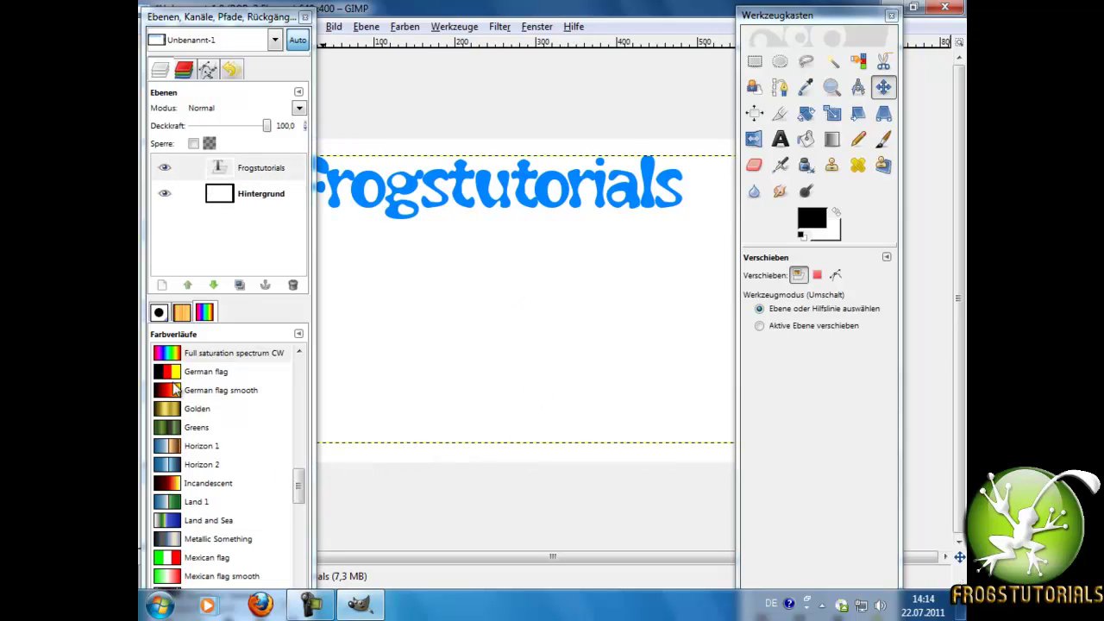
# Step: Hide the background, drag the Frogstutorials text toward the canvas centre, then show the background again
pyautogui.click(163, 195)
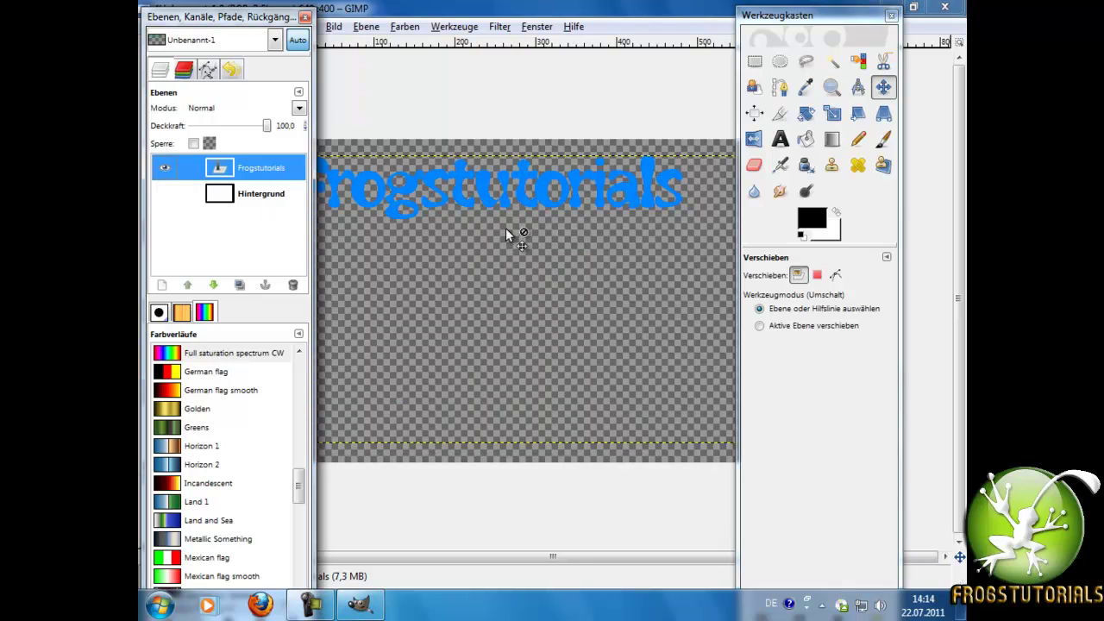
pyautogui.click(455, 208)
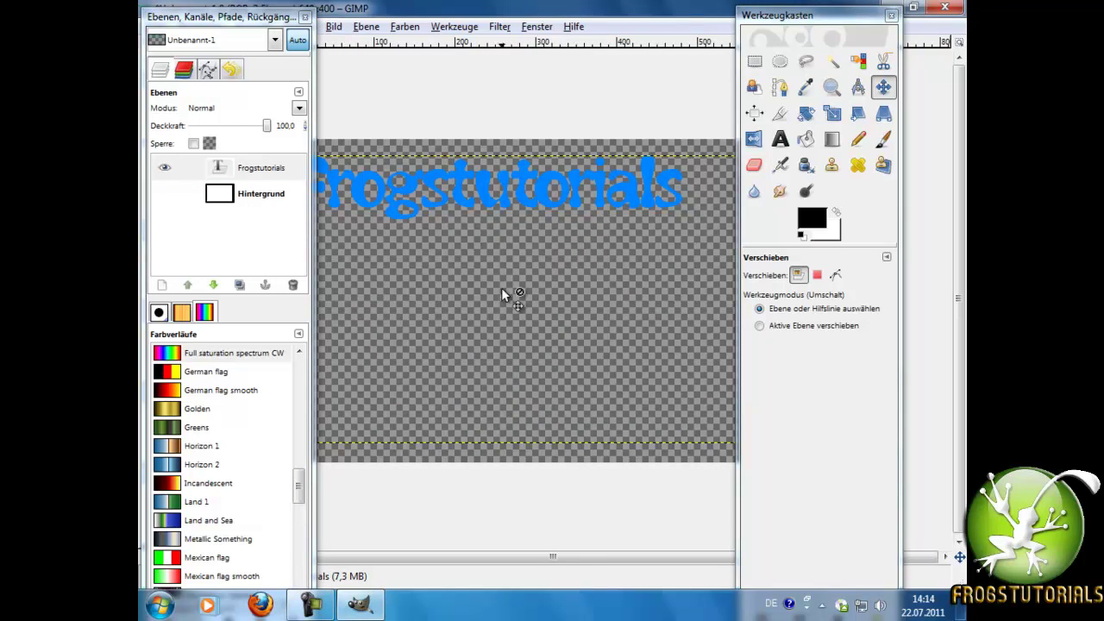
pyautogui.click(560, 183)
pyautogui.moveTo(481, 201); pyautogui.dragTo(161, 215)
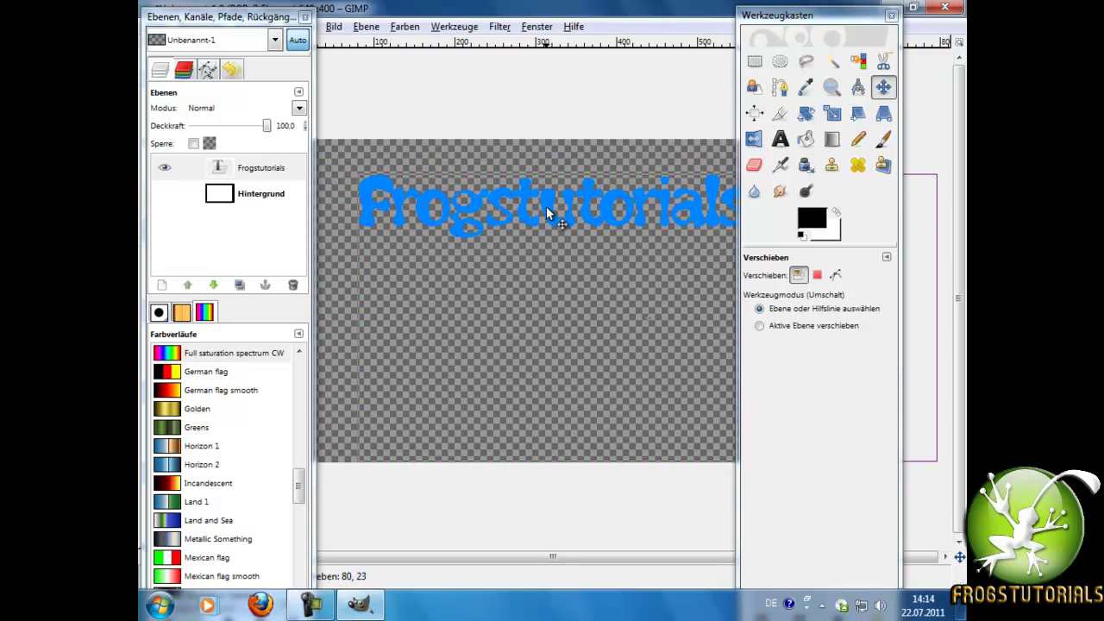
pyautogui.moveTo(161, 216)
pyautogui.mouseDown()
pyautogui.moveTo(528, 303)
pyautogui.moveTo(537, 256)
pyautogui.mouseUp()
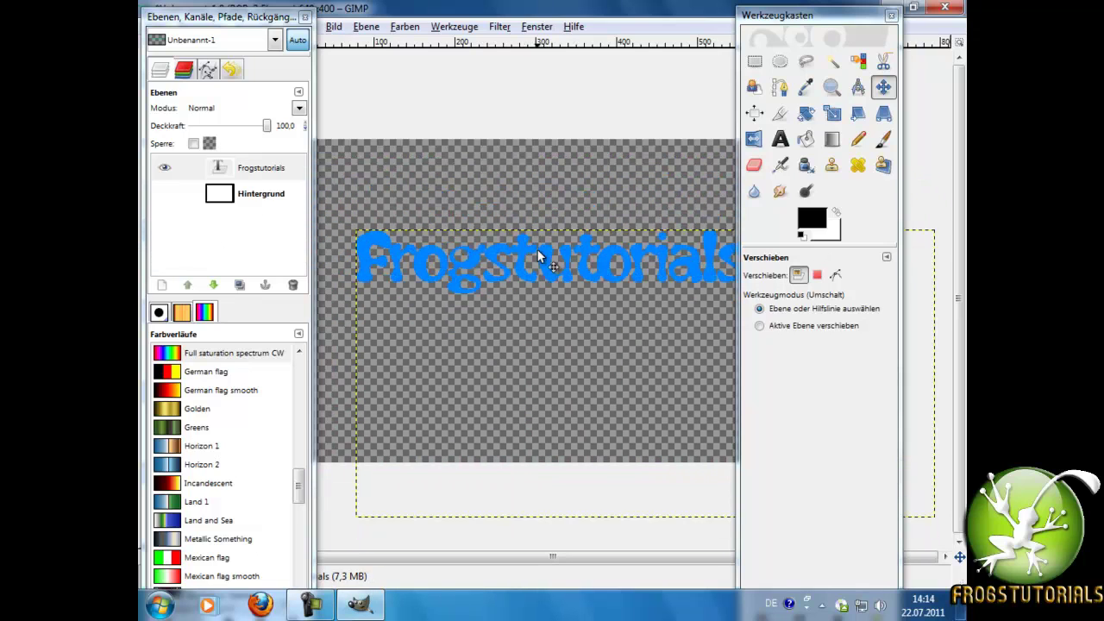
pyautogui.click(164, 193)
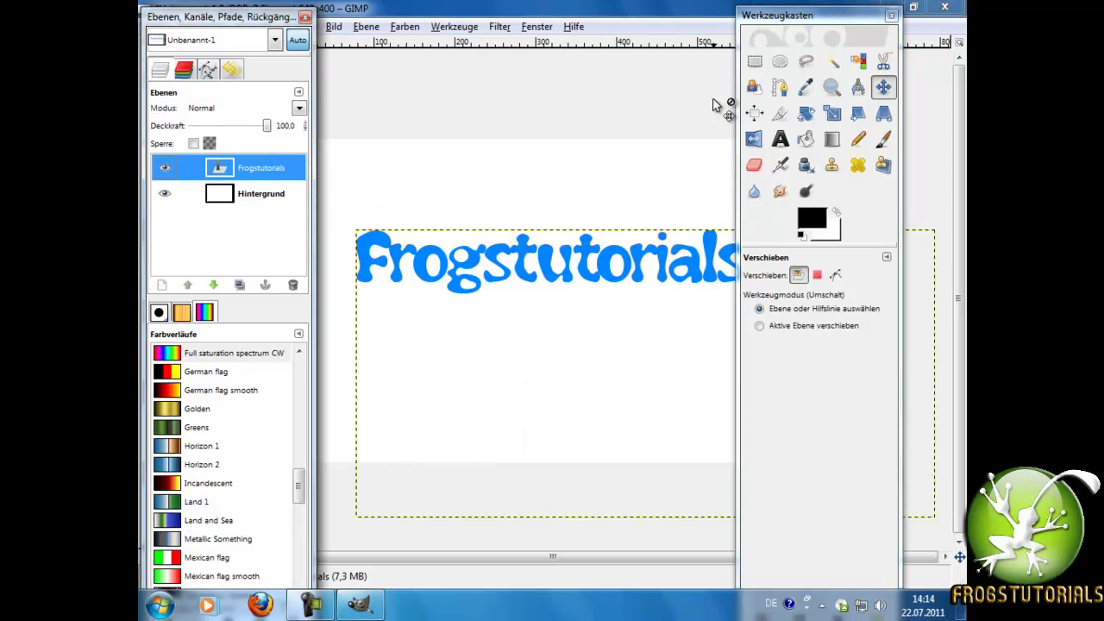
pyautogui.moveTo(800, 17)
pyautogui.mouseDown()
pyautogui.moveTo(835, 18)
pyautogui.moveTo(788, 24)
pyautogui.mouseUp()
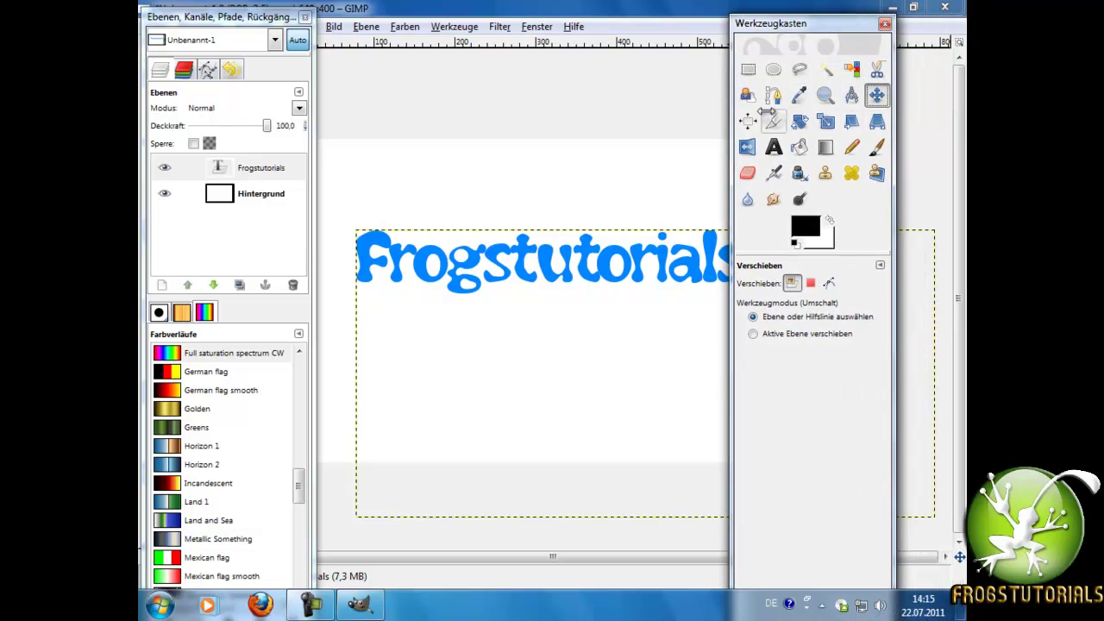
# Step: Make the background layer active and shift it to cover the gap, nudging the text right
pyautogui.moveTo(560, 269)
pyautogui.mouseDown()
pyautogui.moveTo(549, 280)
pyautogui.moveTo(561, 268)
pyautogui.mouseUp()
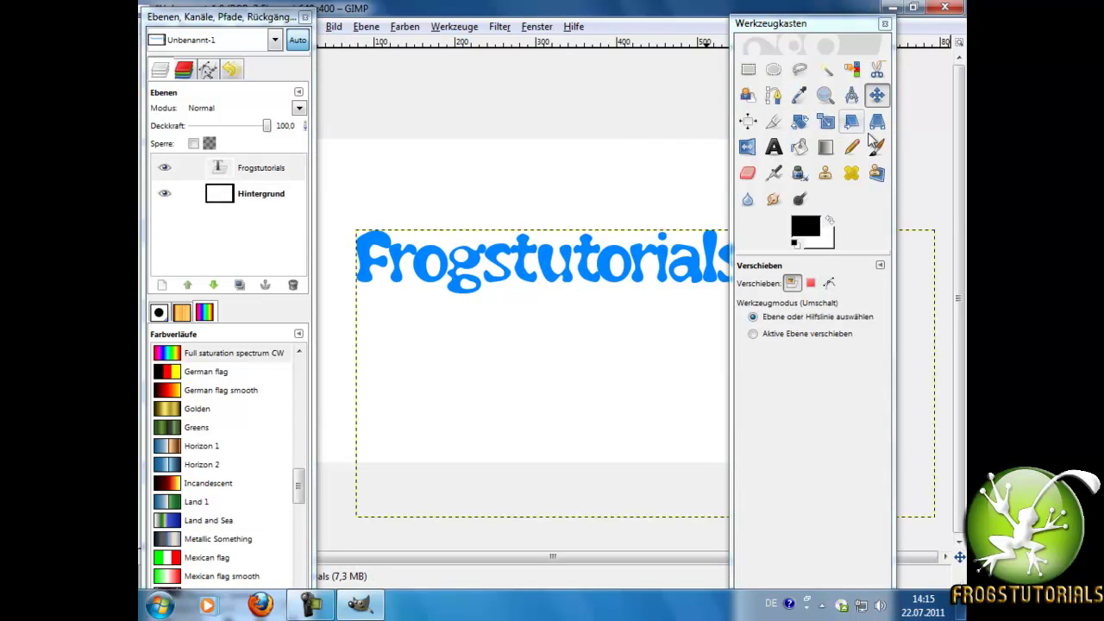
pyautogui.click(825, 73)
pyautogui.click(264, 200)
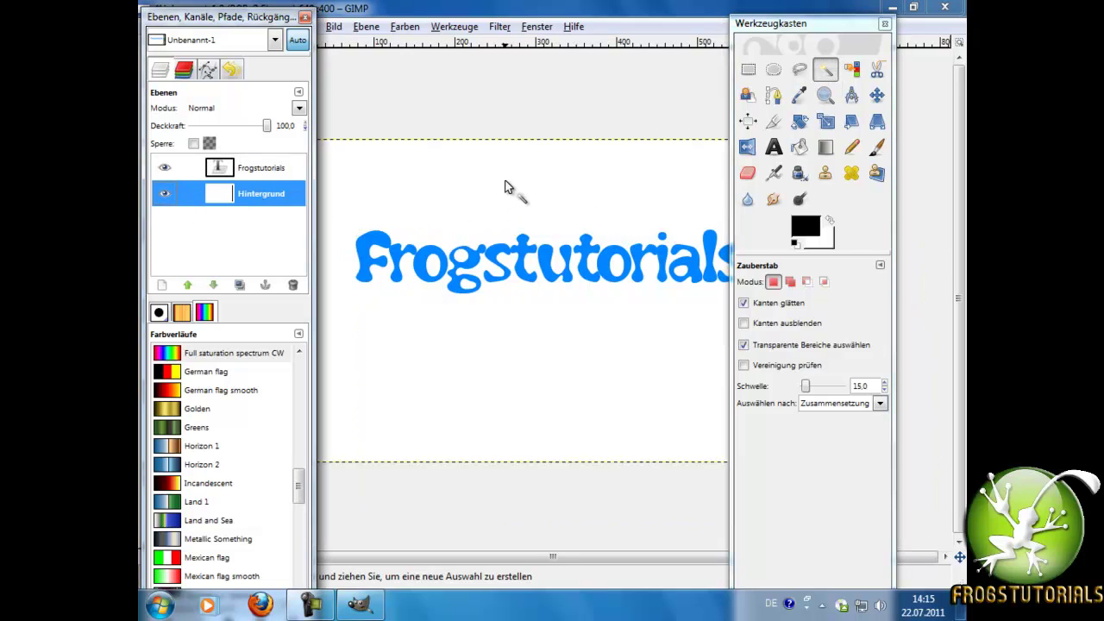
pyautogui.moveTo(780, 34)
pyautogui.mouseDown()
pyautogui.moveTo(818, 73)
pyautogui.moveTo(866, 38)
pyautogui.moveTo(832, 44)
pyautogui.mouseUp()
pyautogui.click(935, 94)
pyautogui.moveTo(678, 207); pyautogui.dragTo(704, 206)
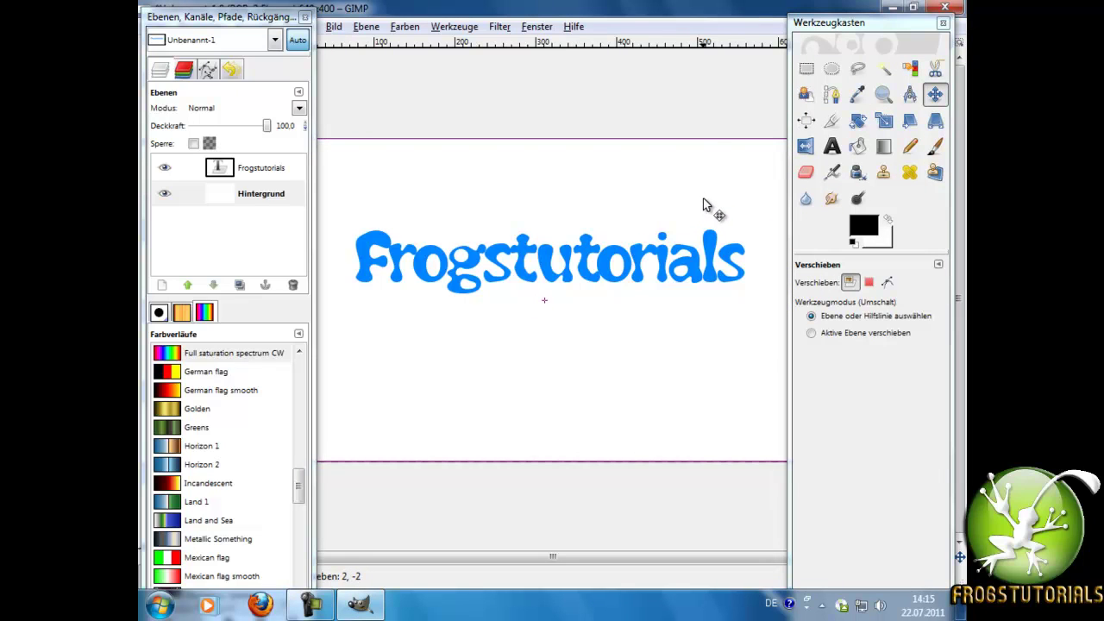
pyautogui.moveTo(703, 206); pyautogui.dragTo(706, 205)
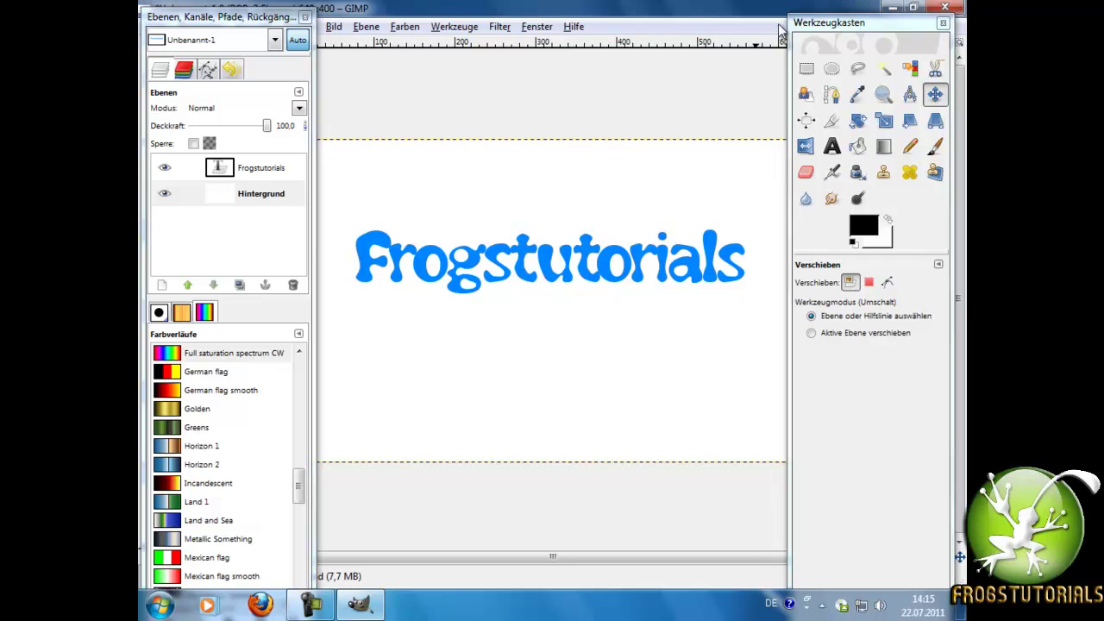
# Step: Nudge the layer into final alignment, choose the Magic Wand (Zauberstab) tool, and switch to the browser
pyautogui.moveTo(815, 24); pyautogui.dragTo(907, 52)
pyautogui.moveTo(762, 178); pyautogui.dragTo(768, 172)
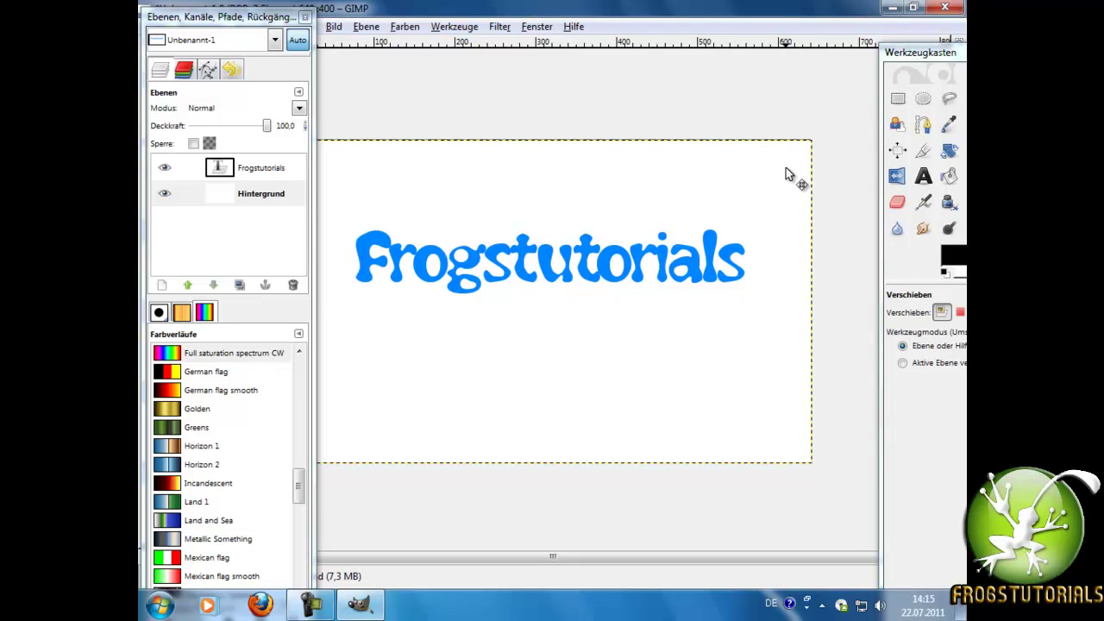
pyautogui.moveTo(913, 56)
pyautogui.mouseDown()
pyautogui.moveTo(730, 12)
pyautogui.moveTo(808, 10)
pyautogui.mouseUp()
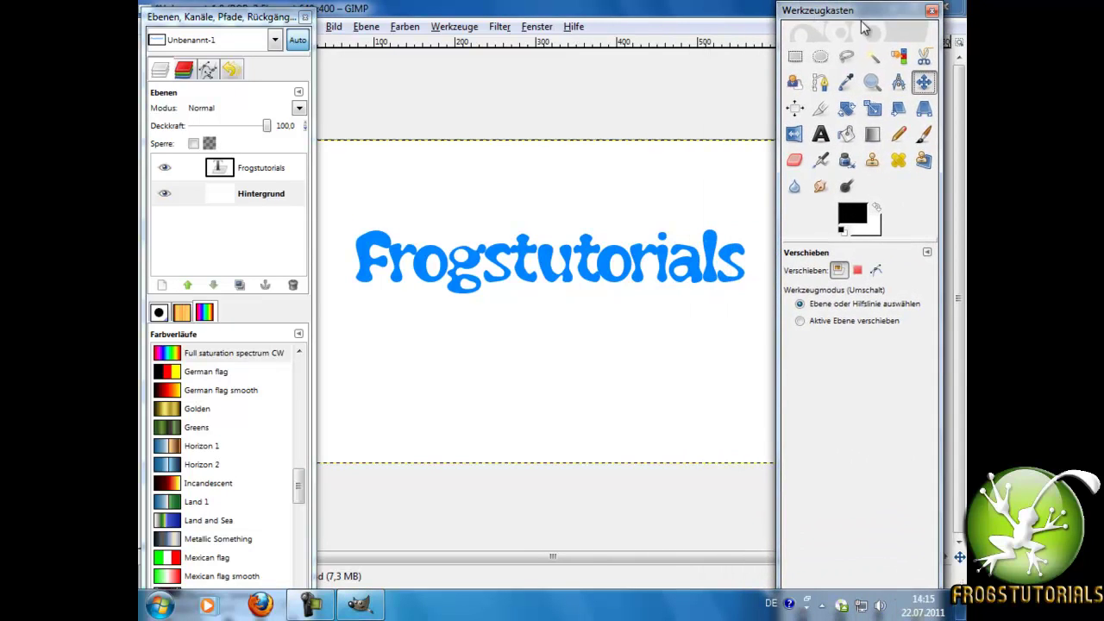
pyautogui.click(872, 56)
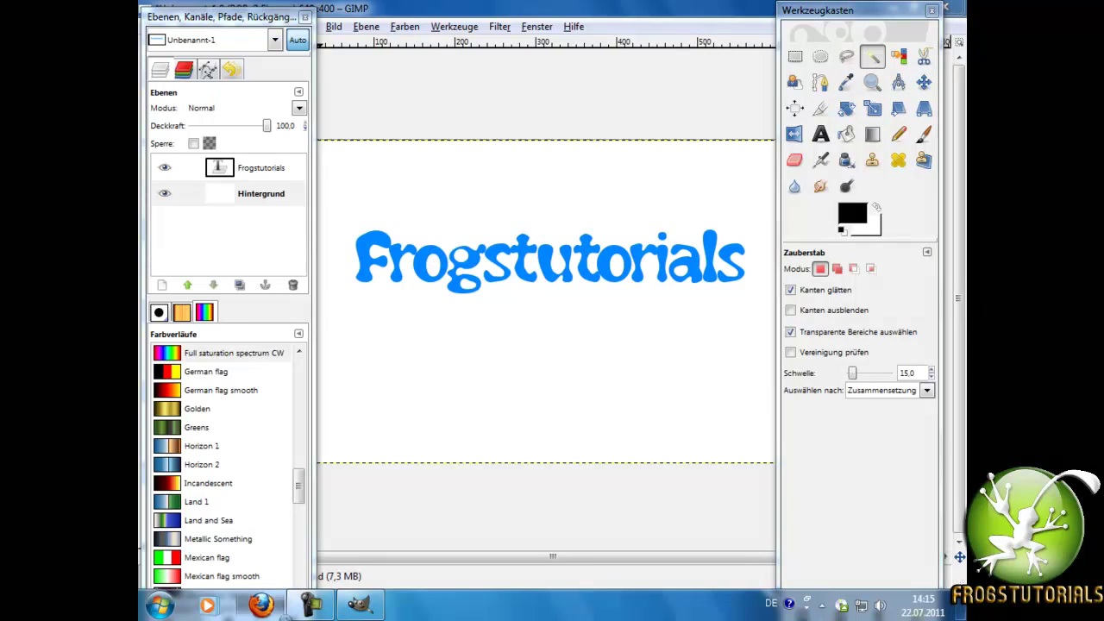
pyautogui.click(261, 604)
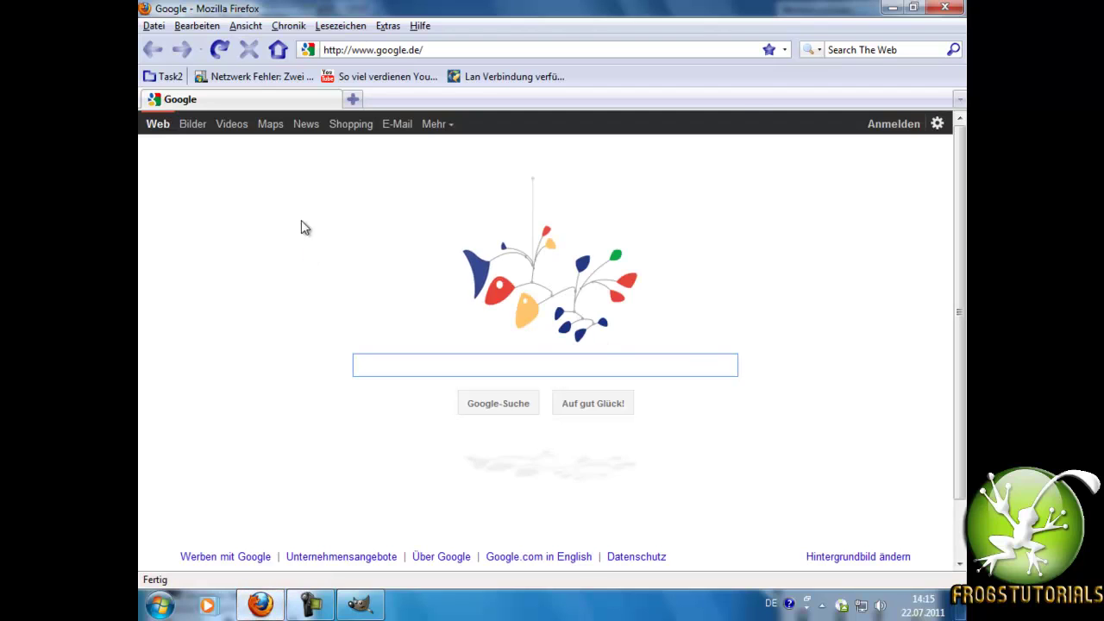
# Step: Search Google Images for 'blumen' and open the full-size wildflower meadow photo
pyautogui.click(194, 126)
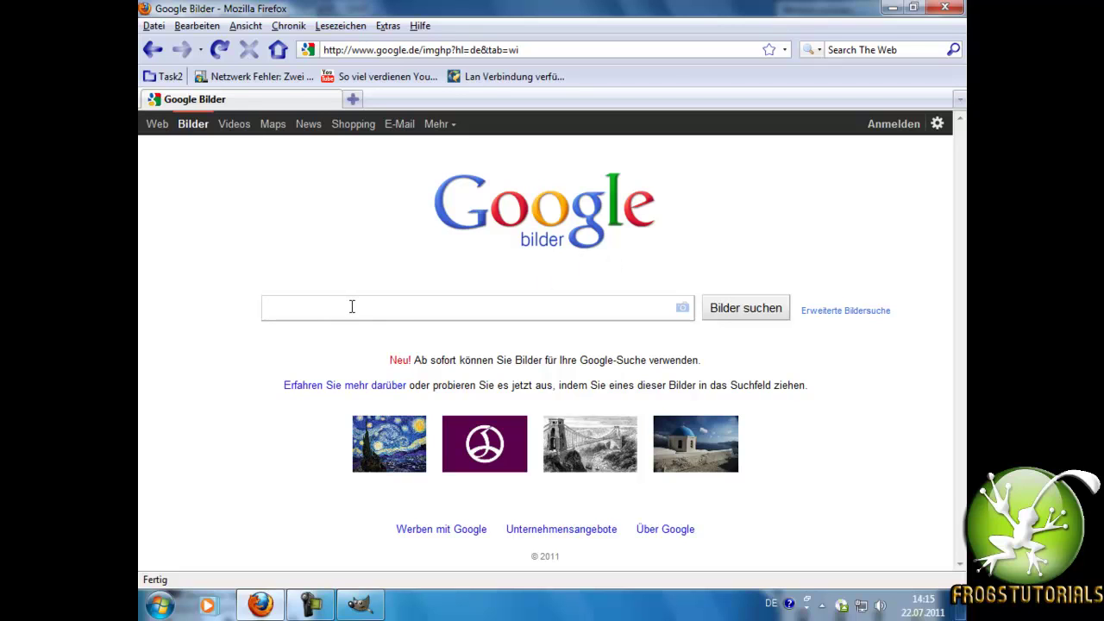
pyautogui.write('blu')
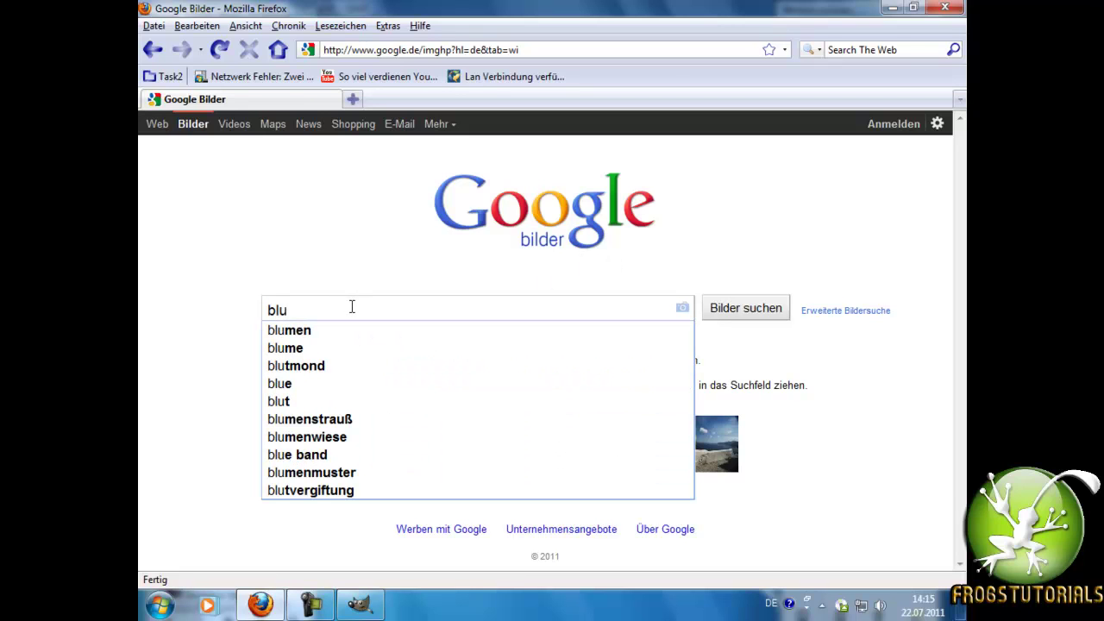
pyautogui.write('men')
pyautogui.press('Return')
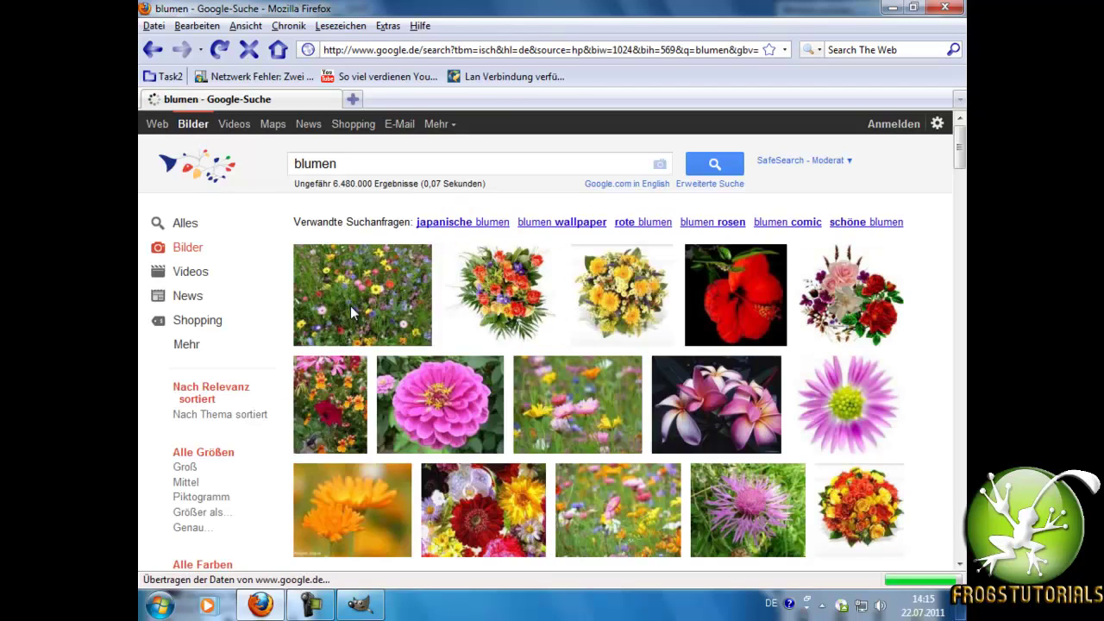
pyautogui.click(431, 293)
pyautogui.click(210, 194)
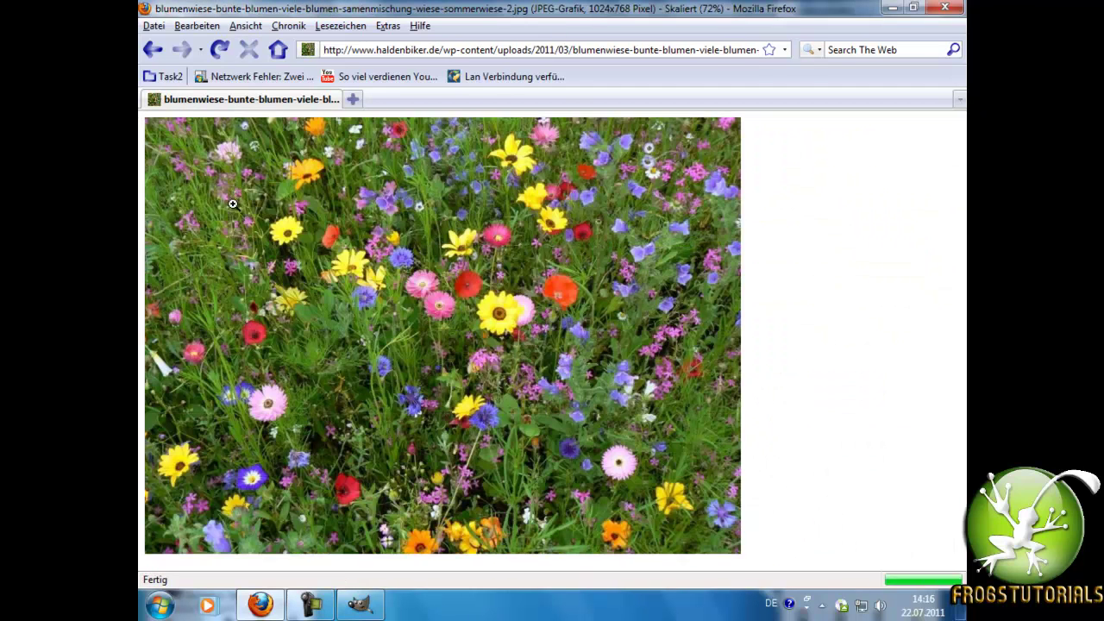
# Step: Save the flower meadow photo to the Desktop via Grafik speichern unter
pyautogui.rightClick(230, 210)
pyautogui.click(352, 274)
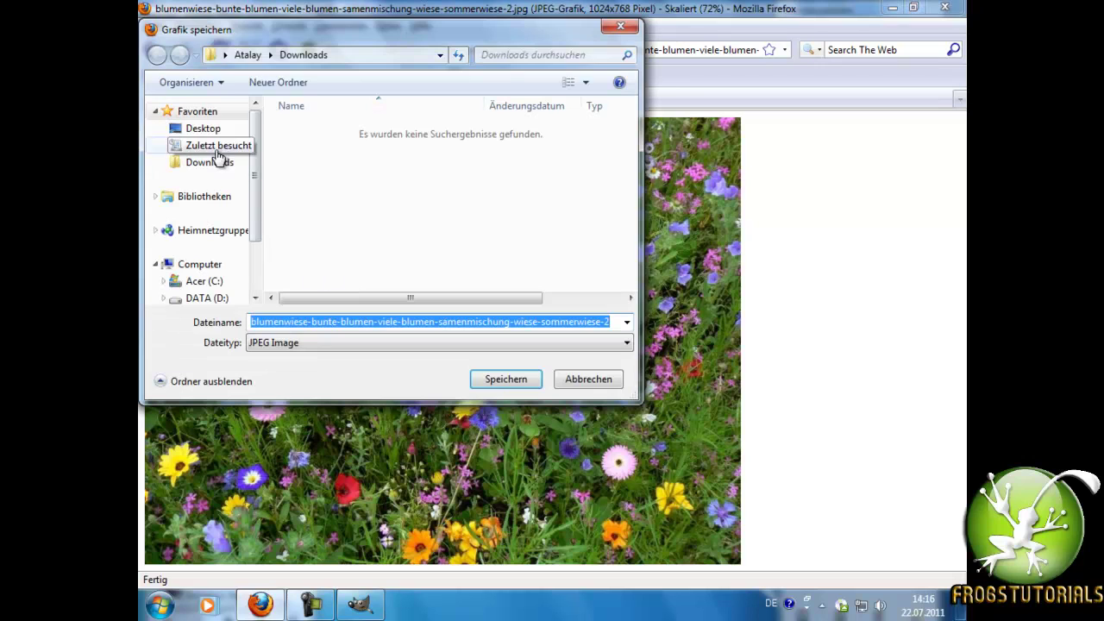
pyautogui.click(202, 128)
pyautogui.click(503, 379)
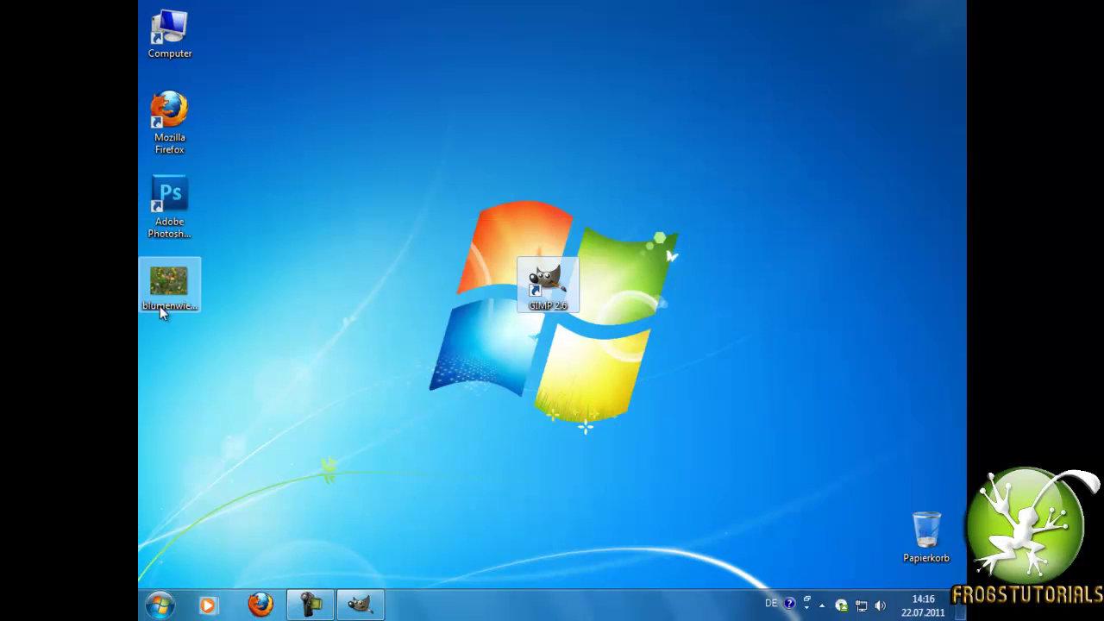
pyautogui.doubleClick(166, 293)
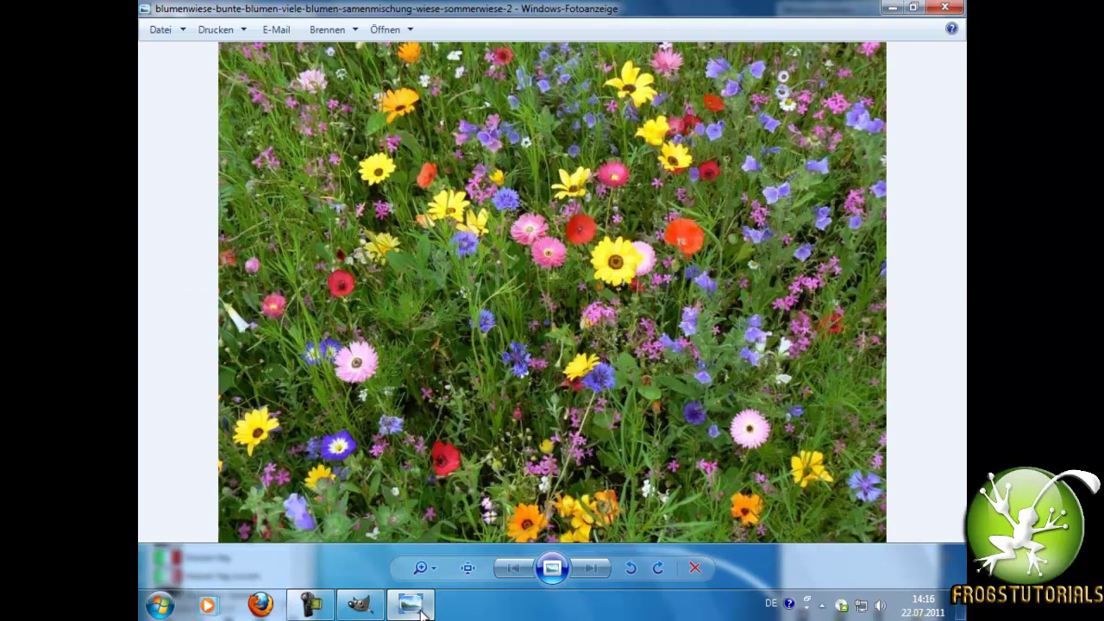
pyautogui.click(371, 605)
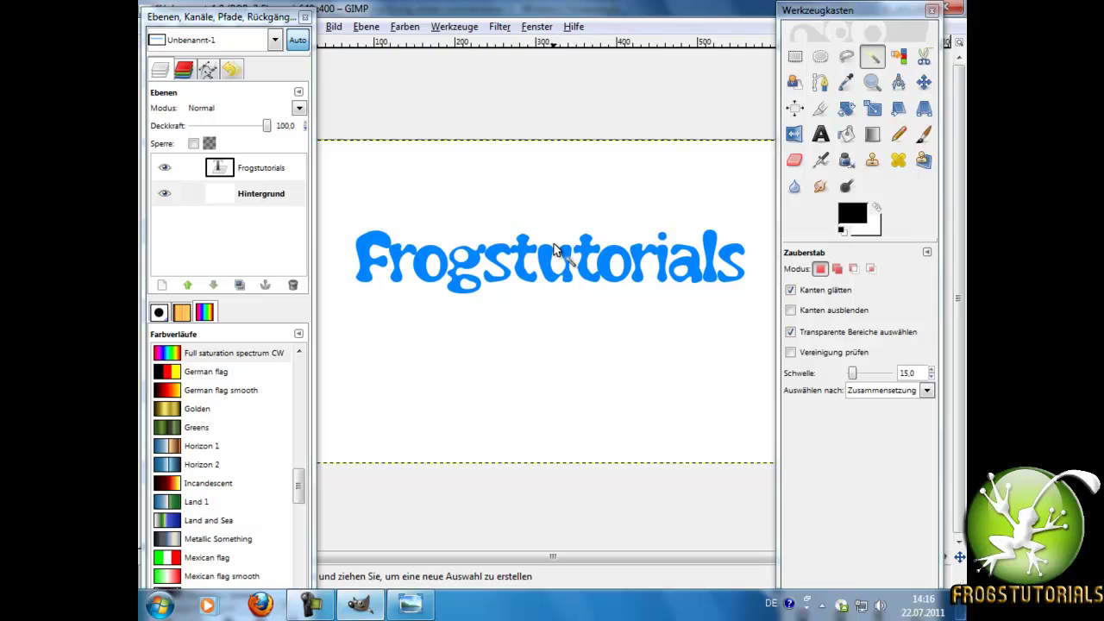
pyautogui.click(470, 202)
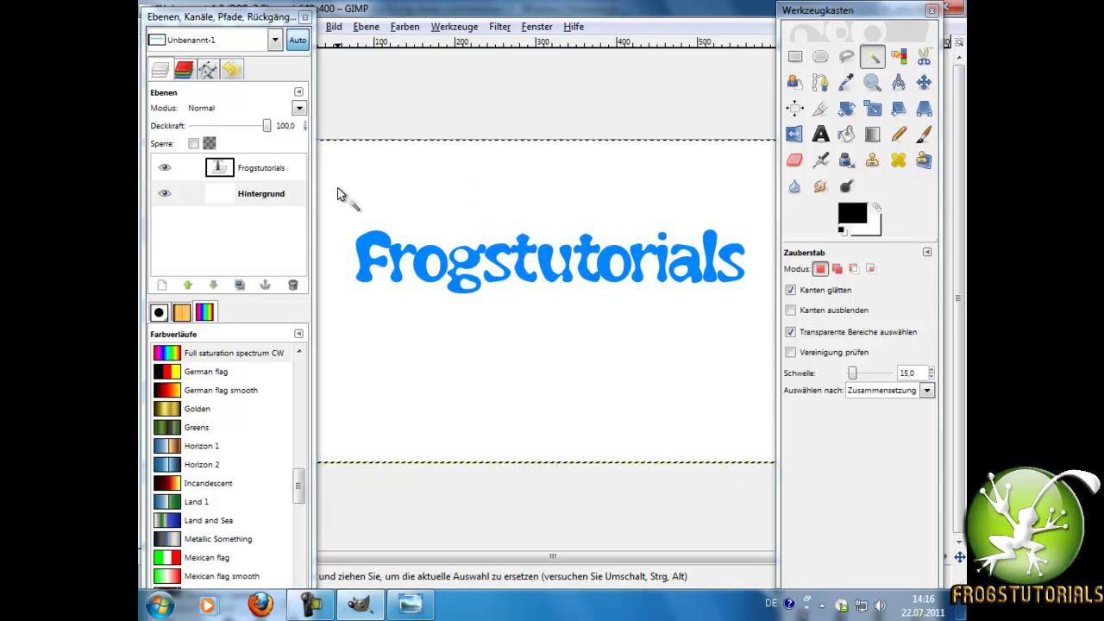
pyautogui.hotkey('ctrl', 'x')
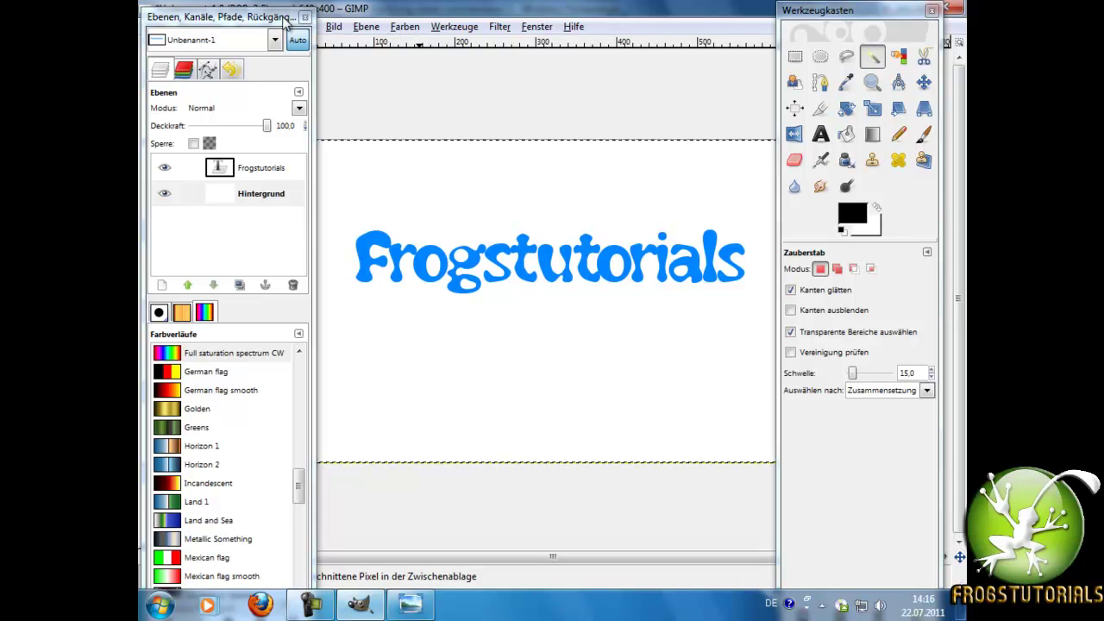
pyautogui.moveTo(279, 20); pyautogui.dragTo(255, 54)
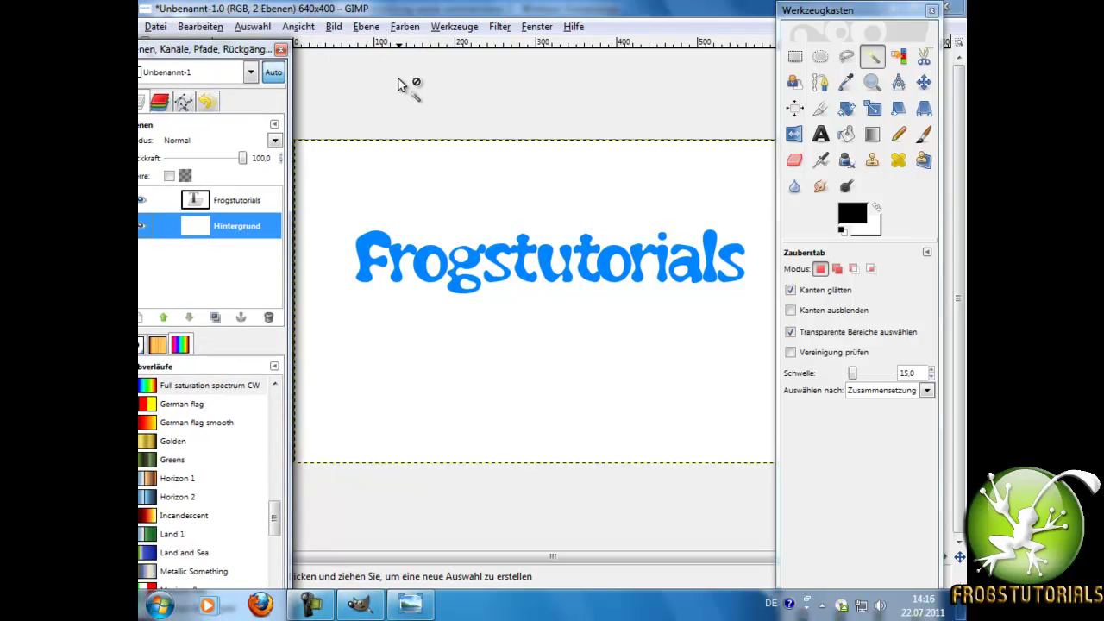
# Step: Add an alpha channel to the Hintergrund layer and cut its white away to transparency
pyautogui.click(367, 27)
pyautogui.moveTo(406, 185)
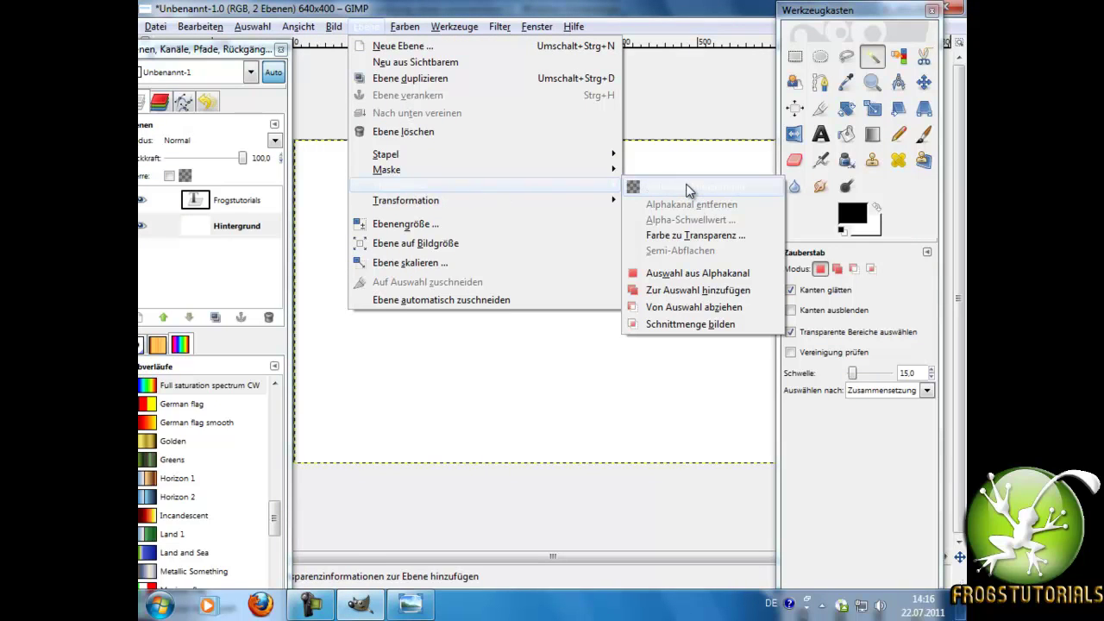
pyautogui.click(689, 191)
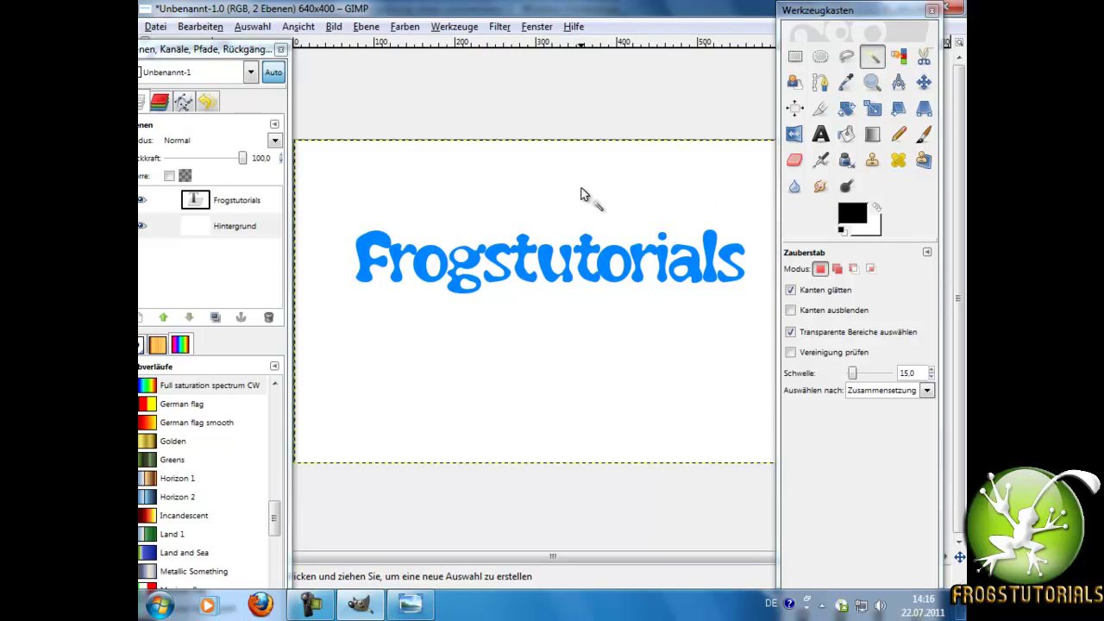
pyautogui.press('shift')
pyautogui.press('ctrl')
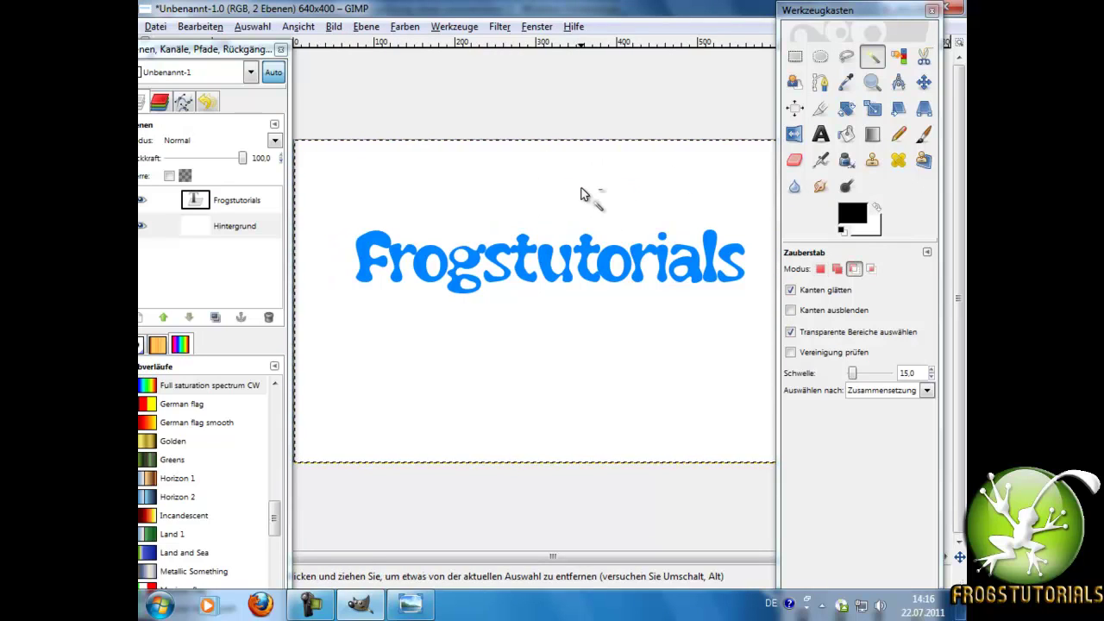
pyautogui.hotkey('ctrl', 'x')
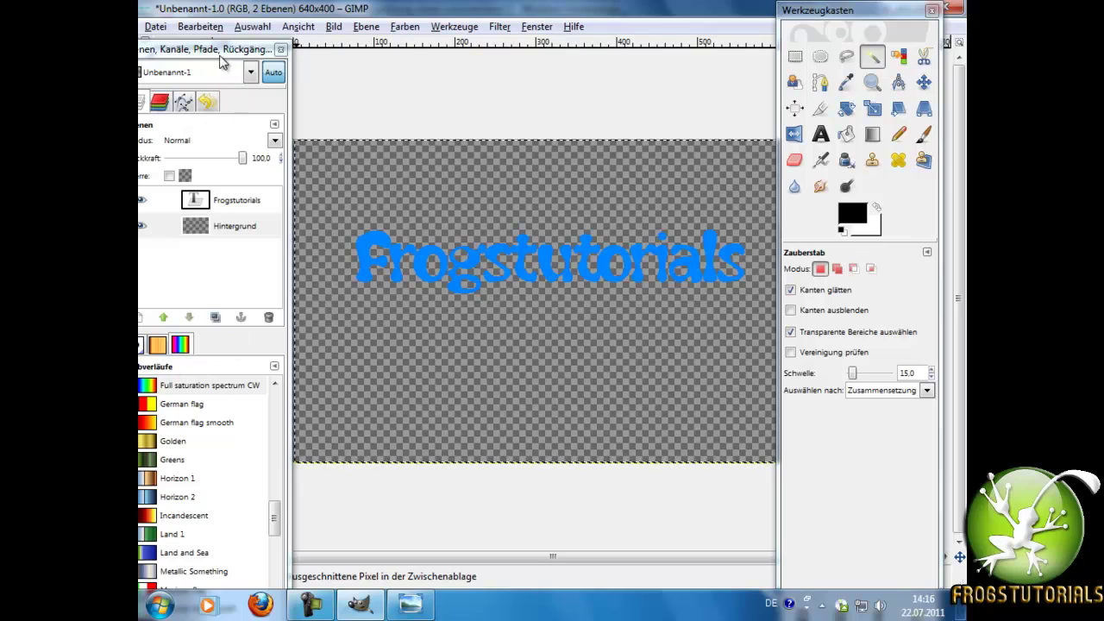
# Step: Refill the transparent Hintergrund layer with white
pyautogui.moveTo(222, 62)
pyautogui.mouseDown()
pyautogui.moveTo(326, 41)
pyautogui.moveTo(208, 12)
pyautogui.mouseUp()
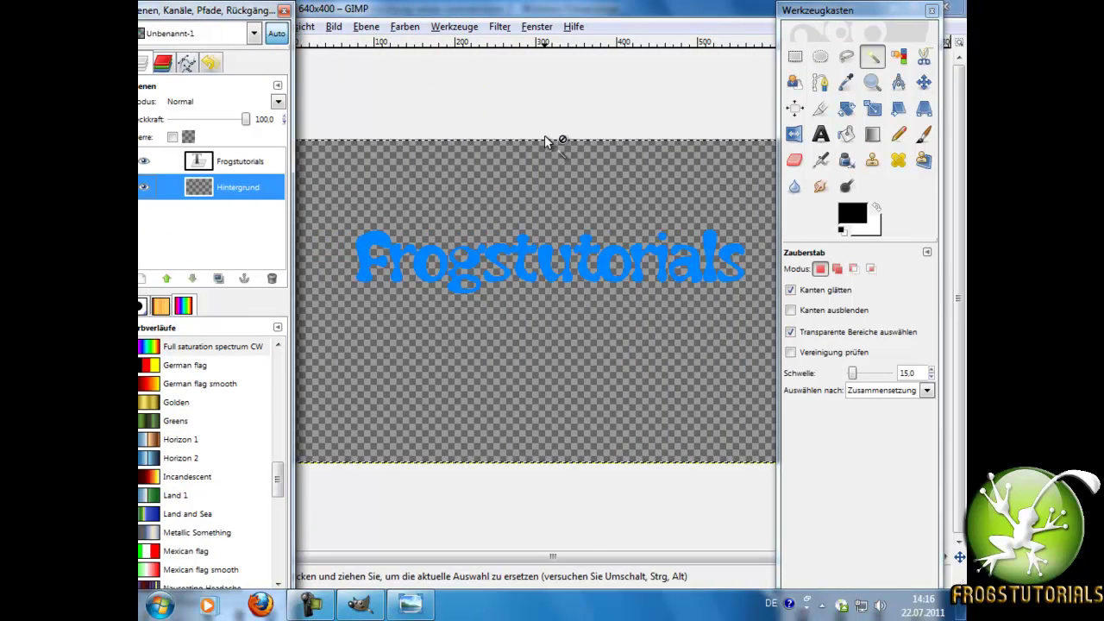
pyautogui.hotkey('ctrl', '.')
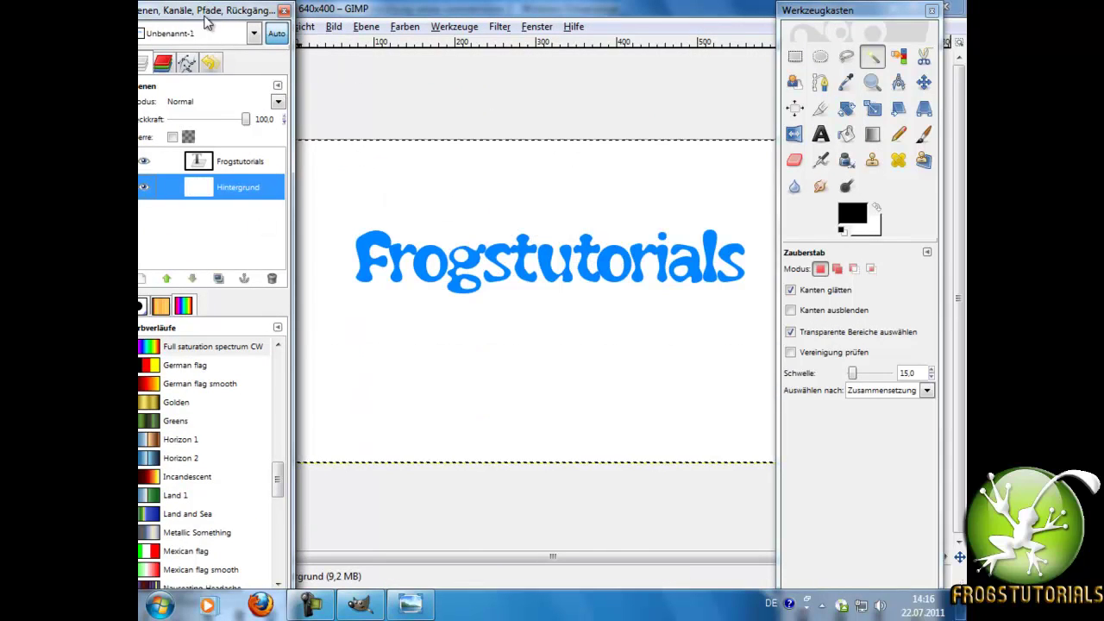
pyautogui.moveTo(206, 14); pyautogui.dragTo(257, 22)
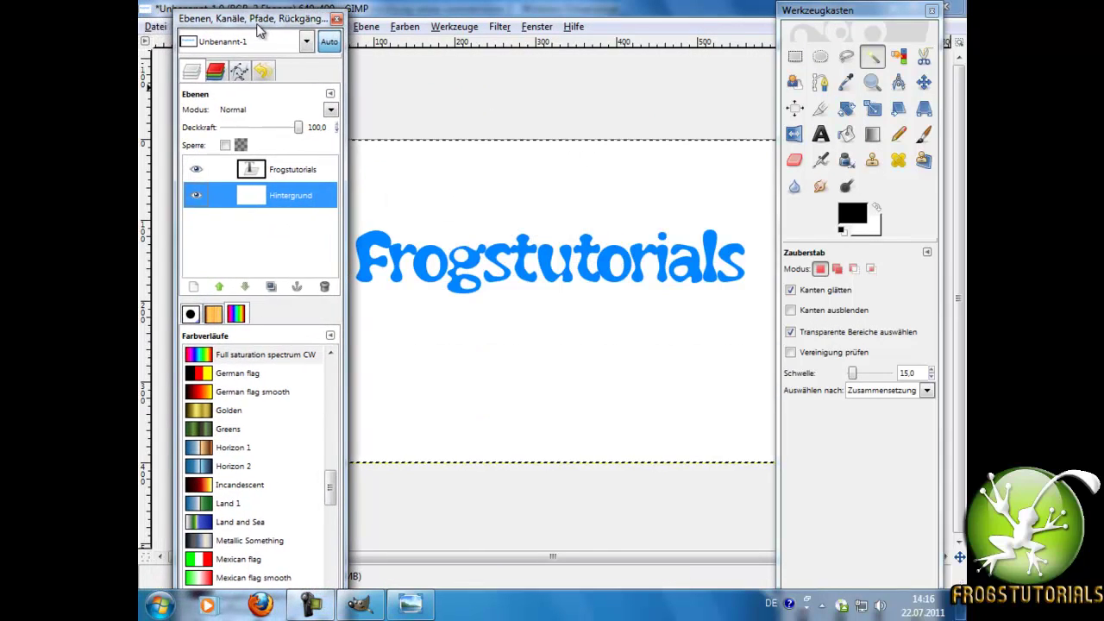
pyautogui.rightClick(271, 199)
pyautogui.click(256, 268)
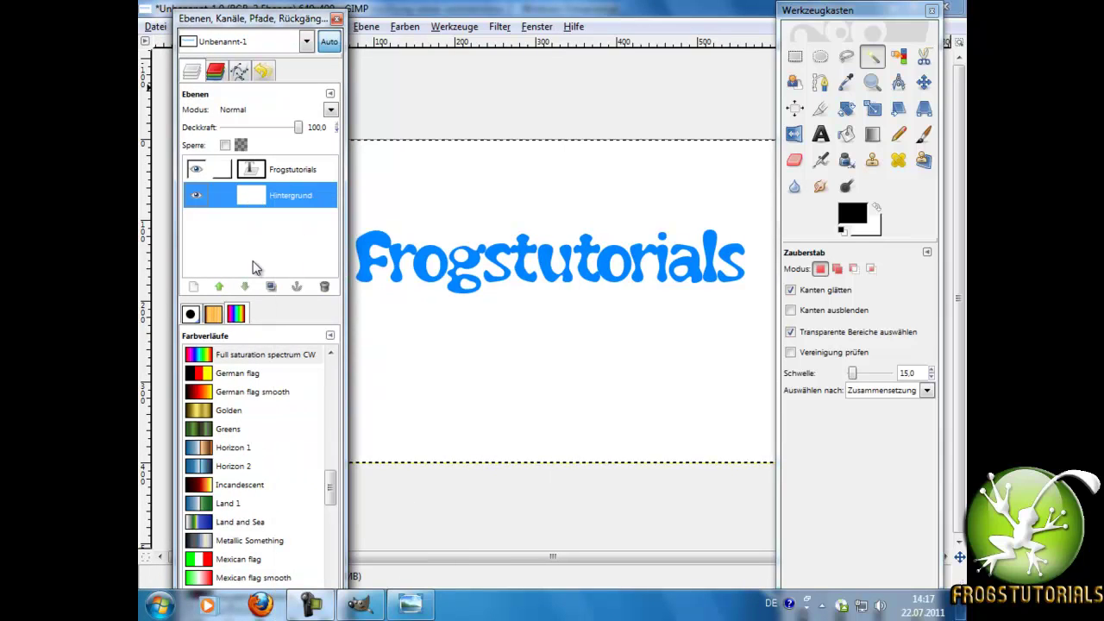
# Step: Delete the Hintergrund layer, undo the deletion, and select the Frogstutorials text layer
pyautogui.rightClick(282, 191)
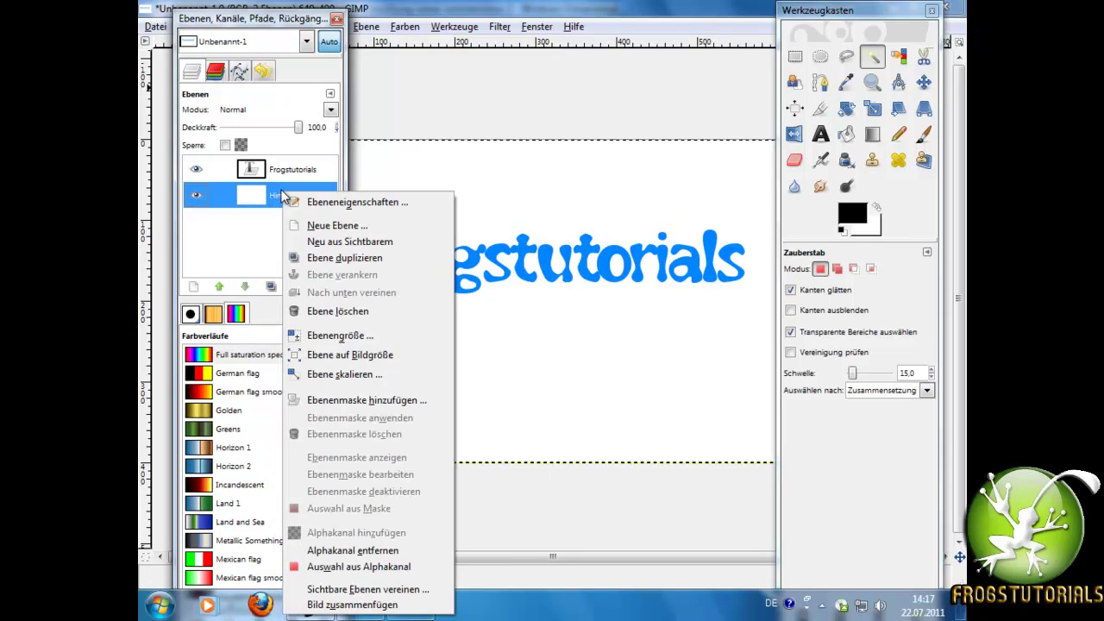
pyautogui.click(427, 323)
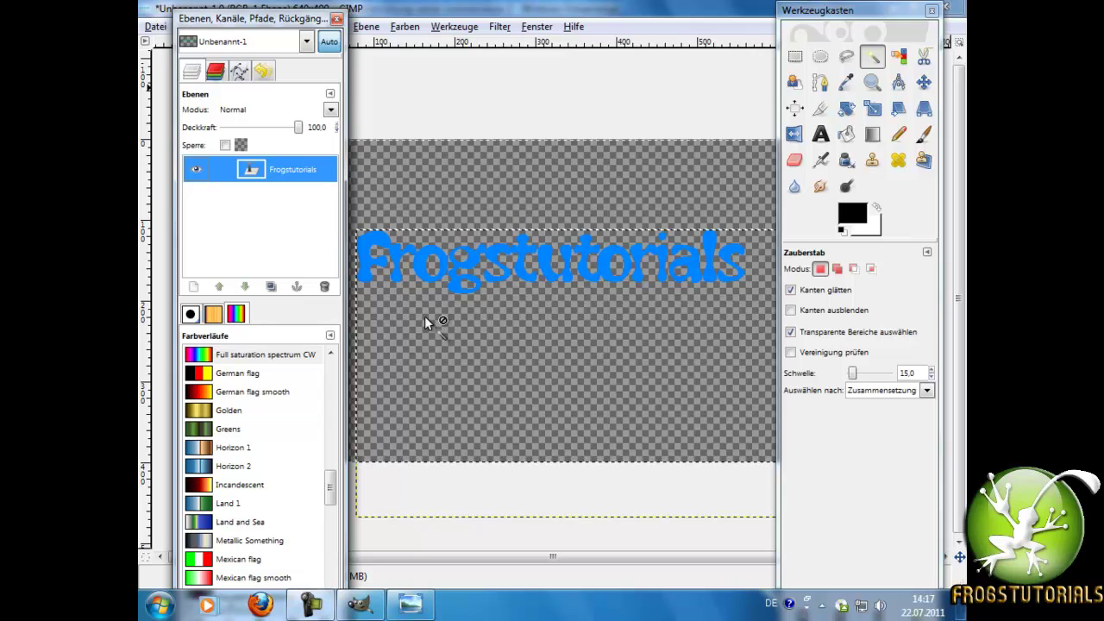
pyautogui.hotkey('ctrl', 'z')
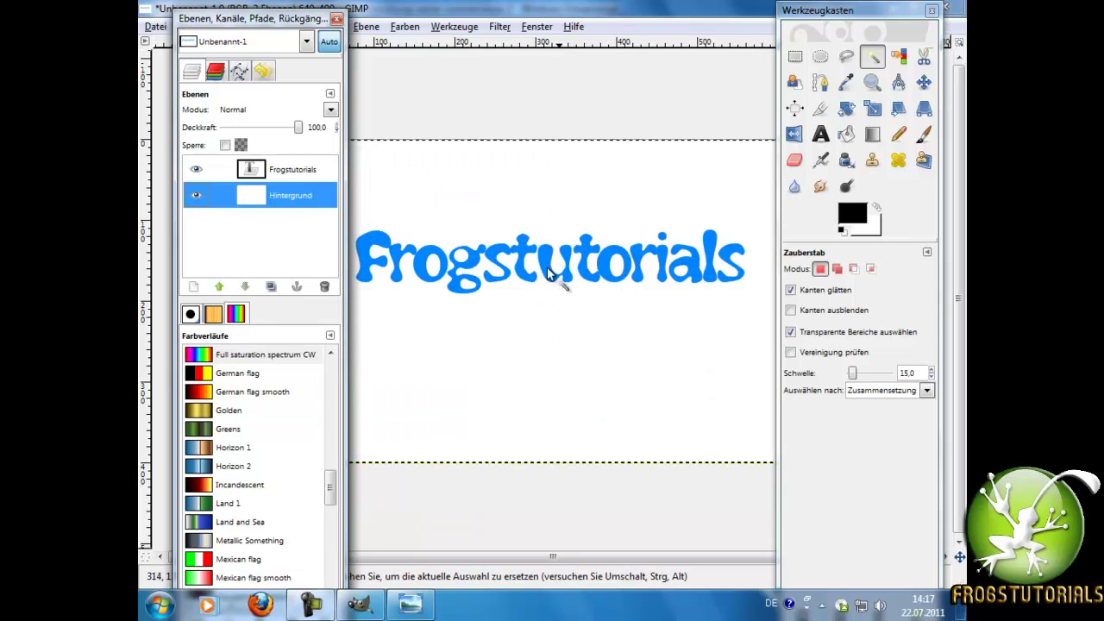
pyautogui.click(301, 198)
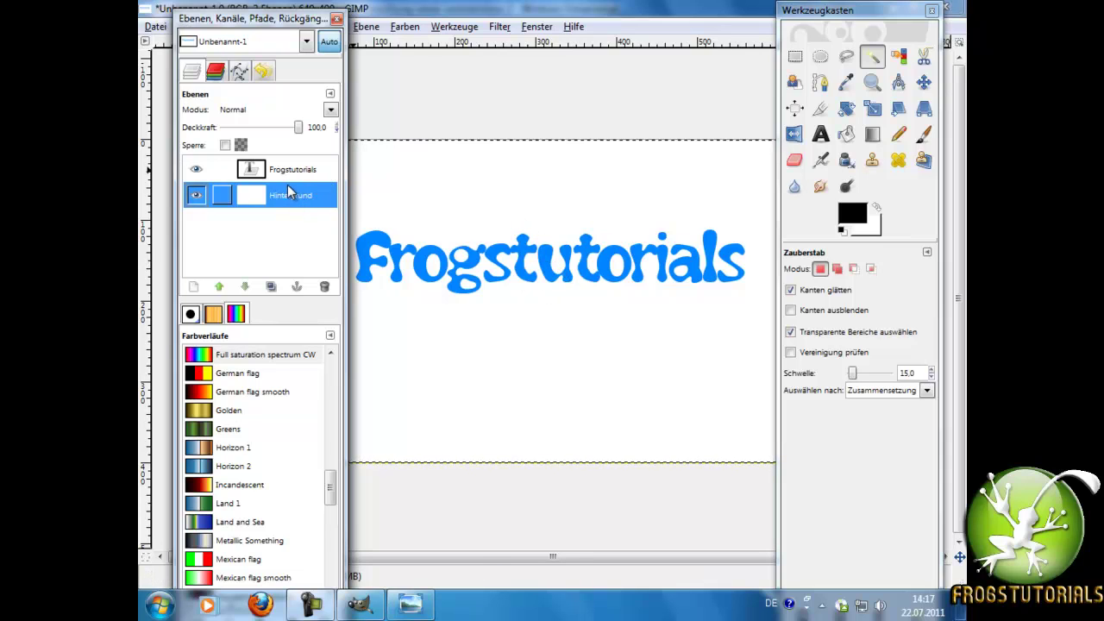
pyautogui.moveTo(284, 170)
pyautogui.mouseDown()
pyautogui.moveTo(282, 198)
pyautogui.moveTo(271, 198)
pyautogui.mouseUp()
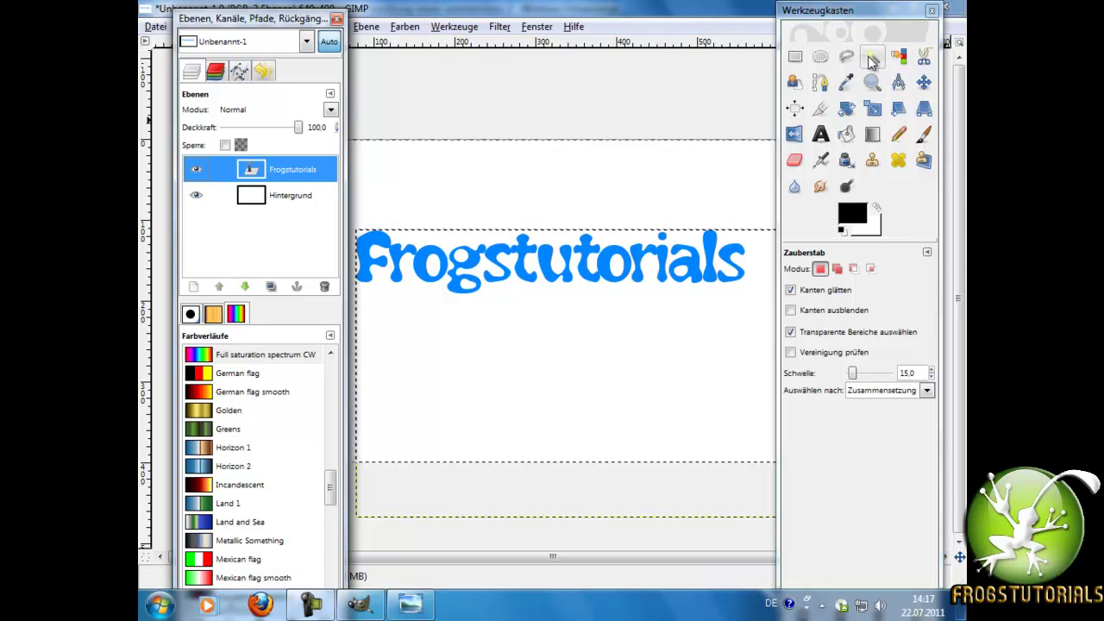
# Step: Rearrange the Toolbox and Layers windows, set the Magic Wand threshold to 5.4, and pick the Rotate tool
pyautogui.moveTo(846, 13); pyautogui.dragTo(911, 19)
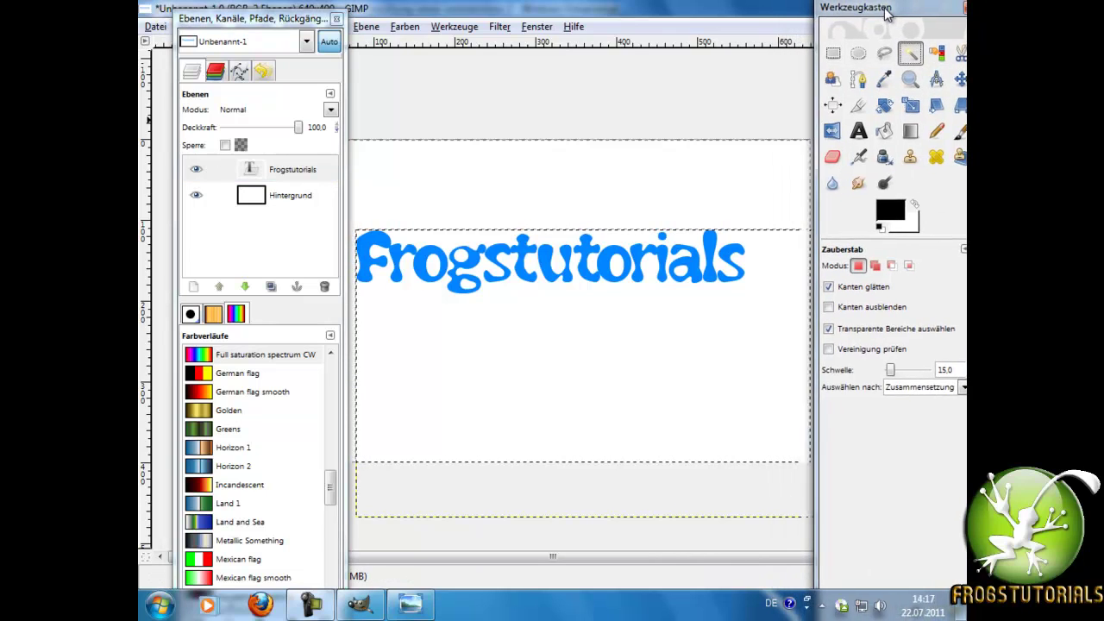
pyautogui.moveTo(238, 24); pyautogui.dragTo(179, 50)
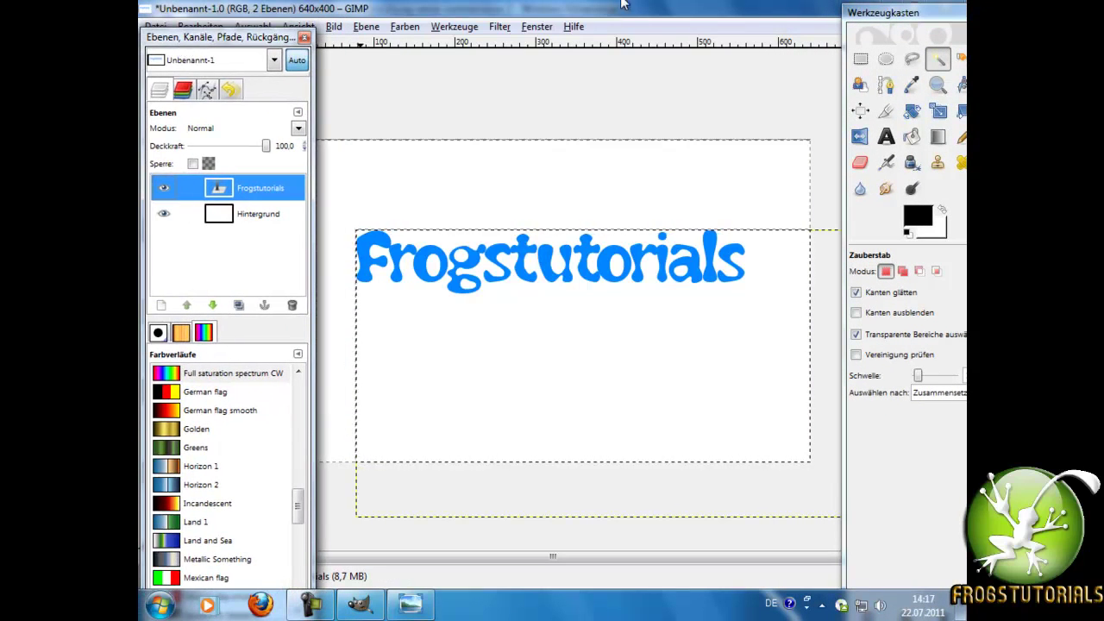
pyautogui.moveTo(865, 23); pyautogui.dragTo(679, 33)
pyautogui.moveTo(732, 387)
pyautogui.mouseDown()
pyautogui.moveTo(750, 404)
pyautogui.moveTo(731, 393)
pyautogui.mouseUp()
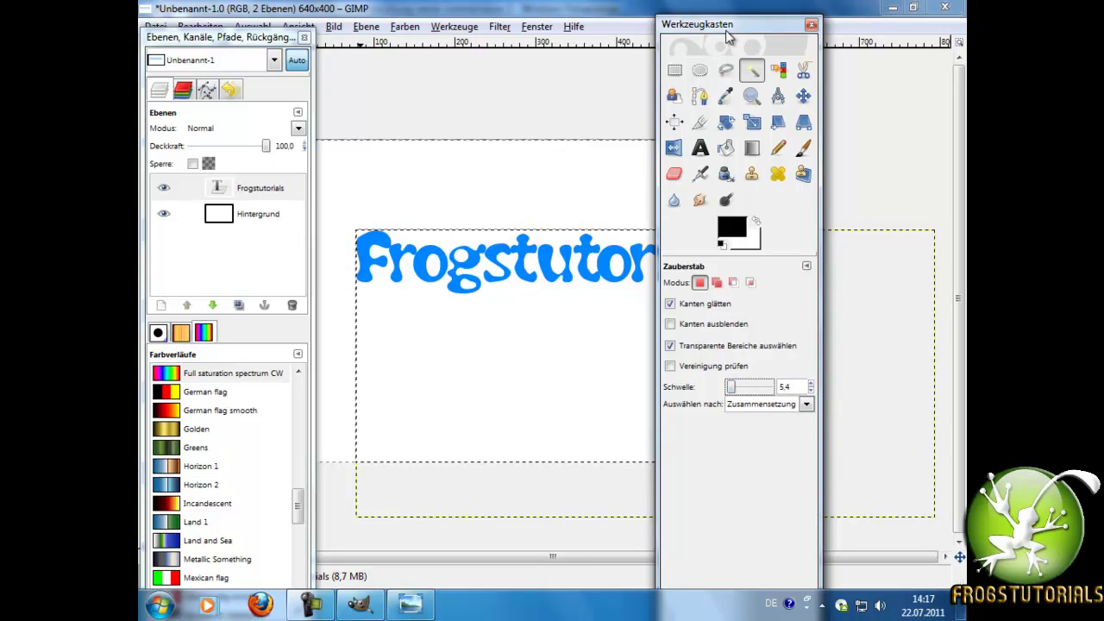
pyautogui.moveTo(727, 32); pyautogui.dragTo(826, 30)
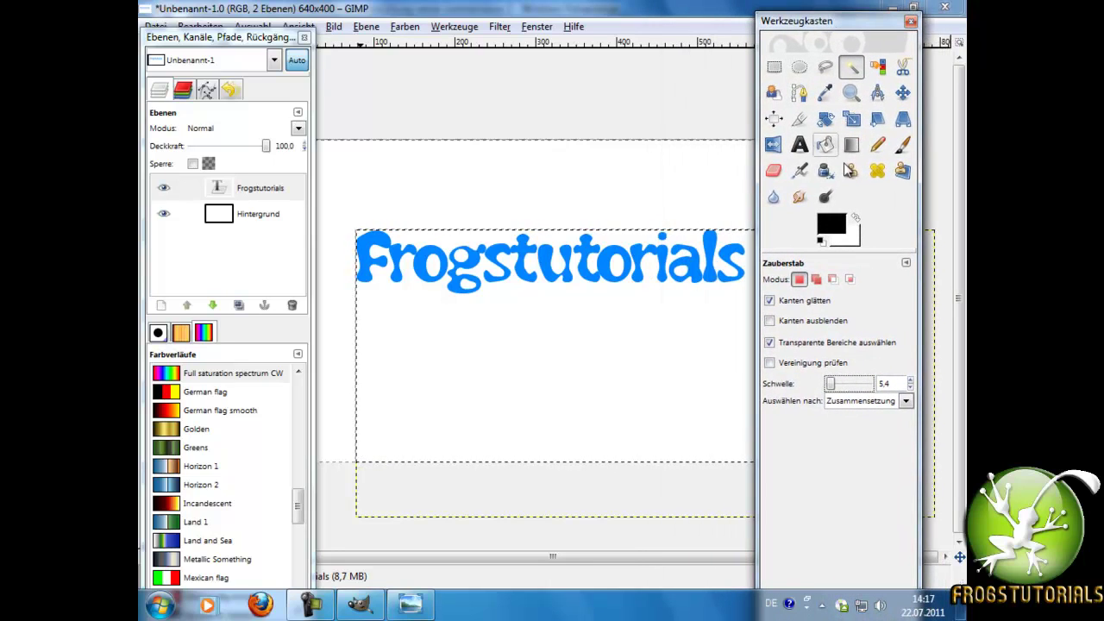
pyautogui.click(825, 118)
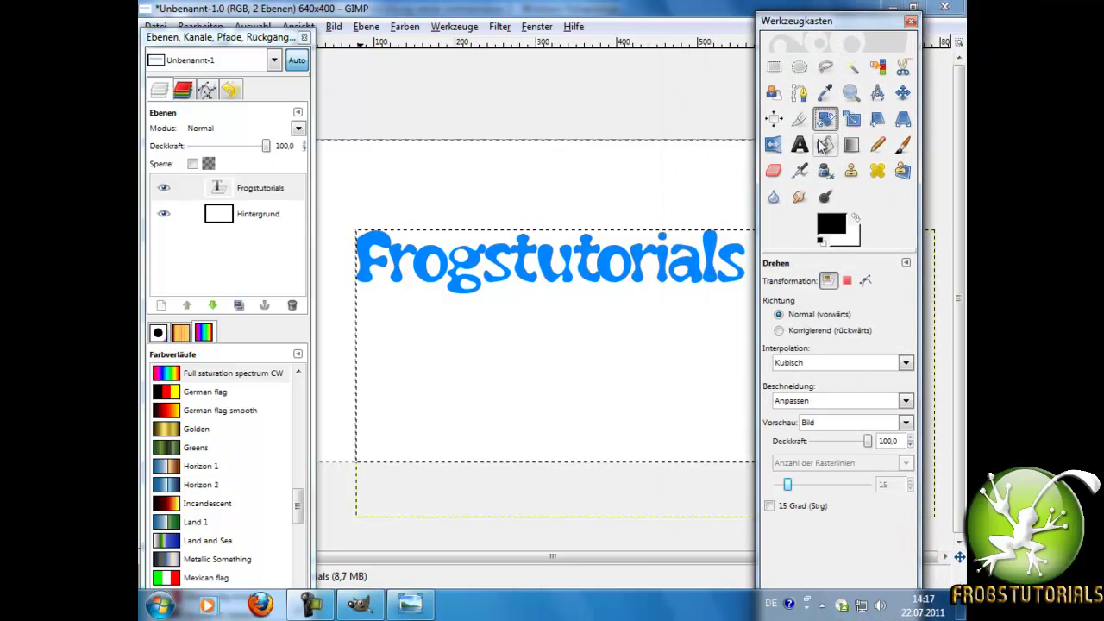
# Step: Rotate the Frogstutorials text by about -14.90° and move it toward the canvas centre
pyautogui.moveTo(734, 275)
pyautogui.mouseDown()
pyautogui.moveTo(643, 259)
pyautogui.moveTo(655, 263)
pyautogui.mouseUp()
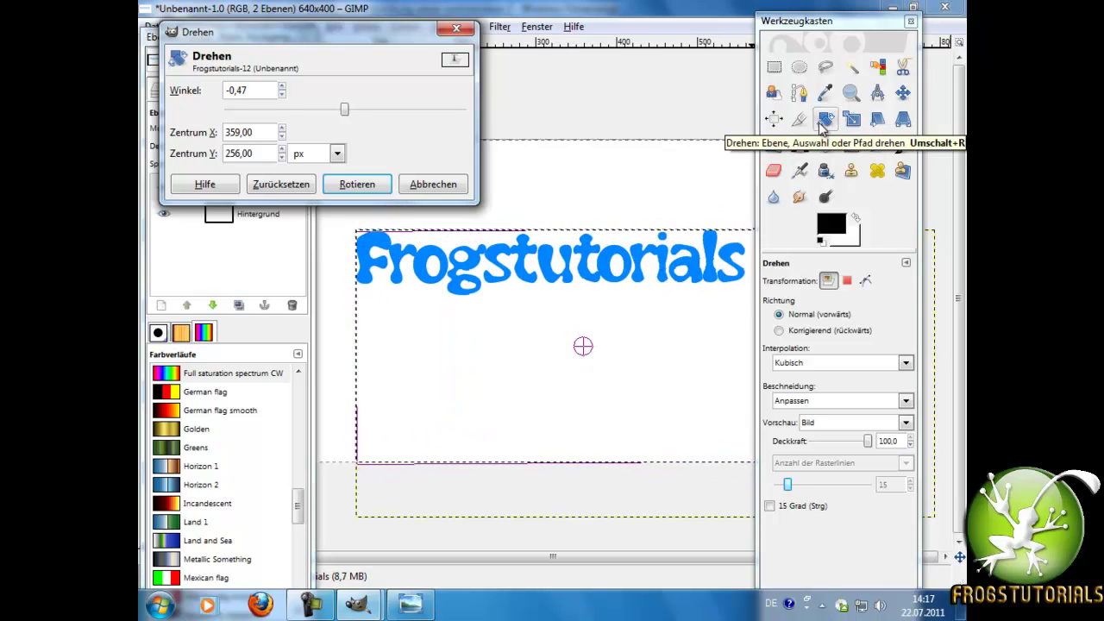
pyautogui.moveTo(608, 271)
pyautogui.mouseDown()
pyautogui.moveTo(636, 266)
pyautogui.moveTo(664, 289)
pyautogui.mouseUp()
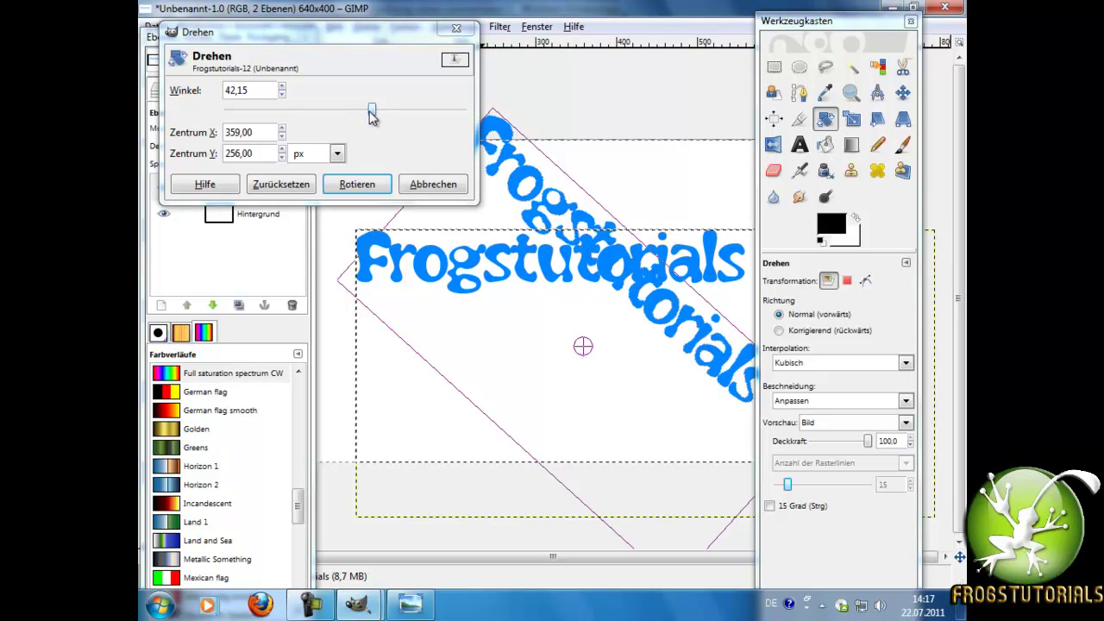
pyautogui.moveTo(370, 117)
pyautogui.mouseDown()
pyautogui.moveTo(394, 116)
pyautogui.moveTo(325, 117)
pyautogui.moveTo(308, 144)
pyautogui.moveTo(334, 121)
pyautogui.mouseUp()
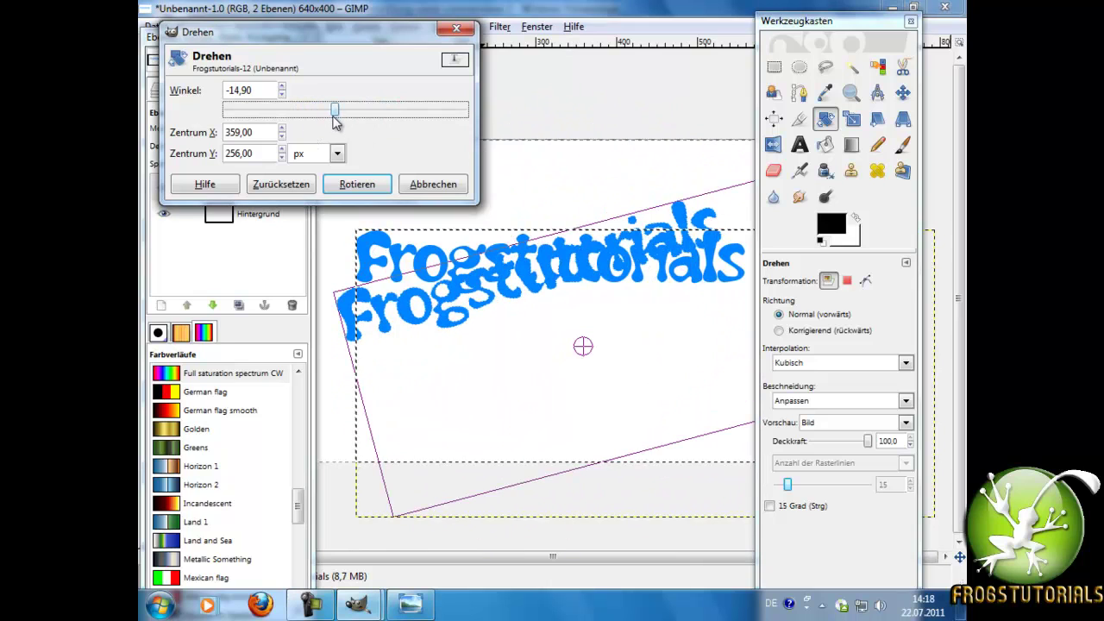
pyautogui.click(377, 188)
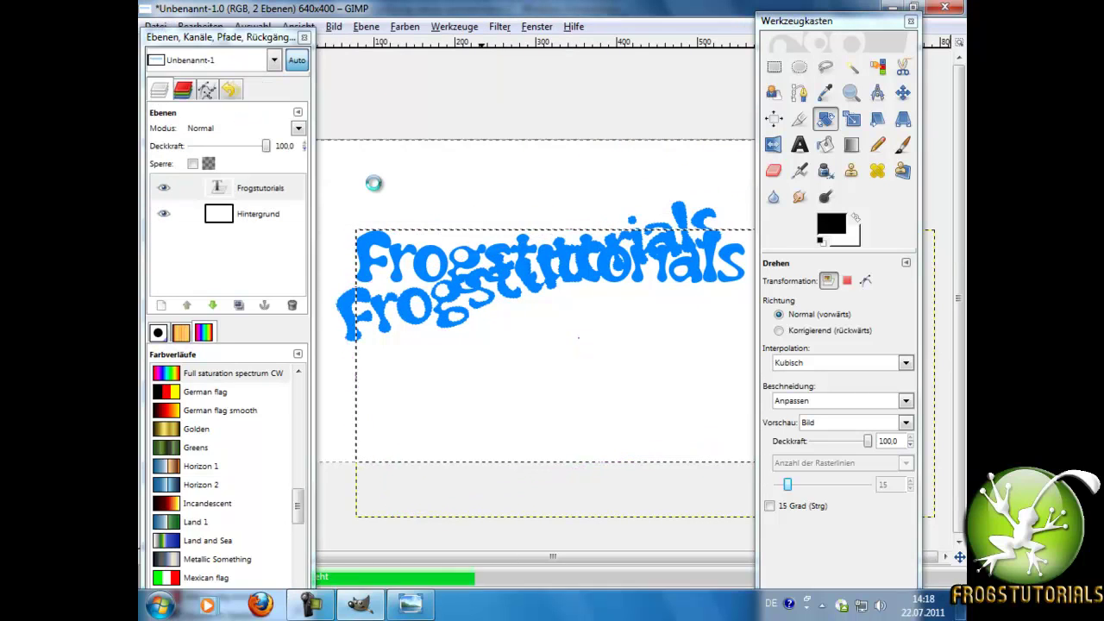
pyautogui.click(564, 269)
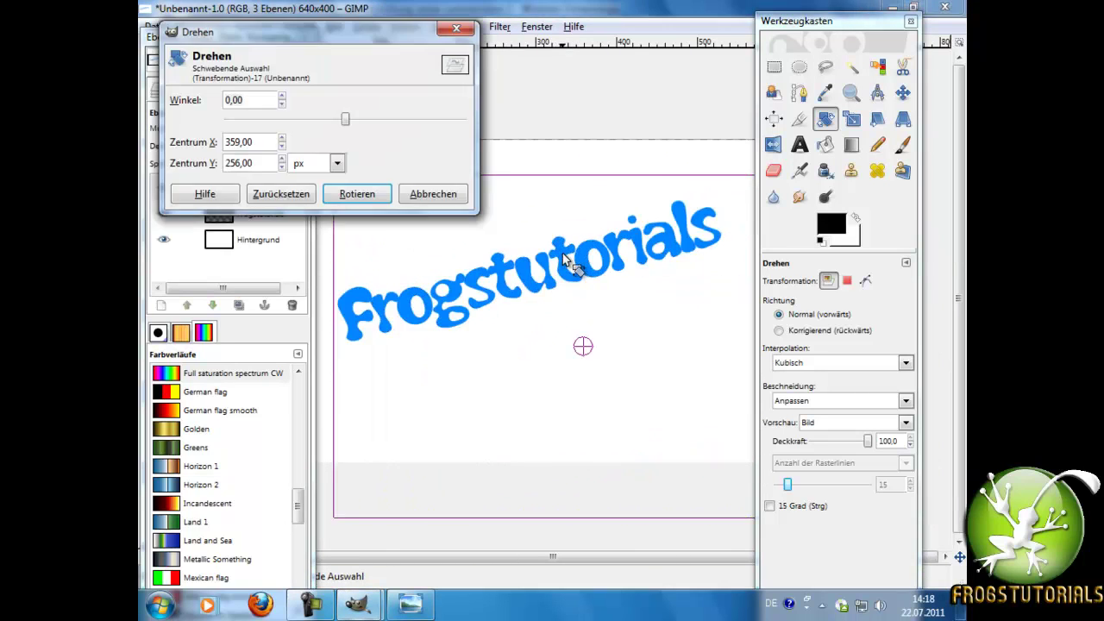
pyautogui.click(359, 193)
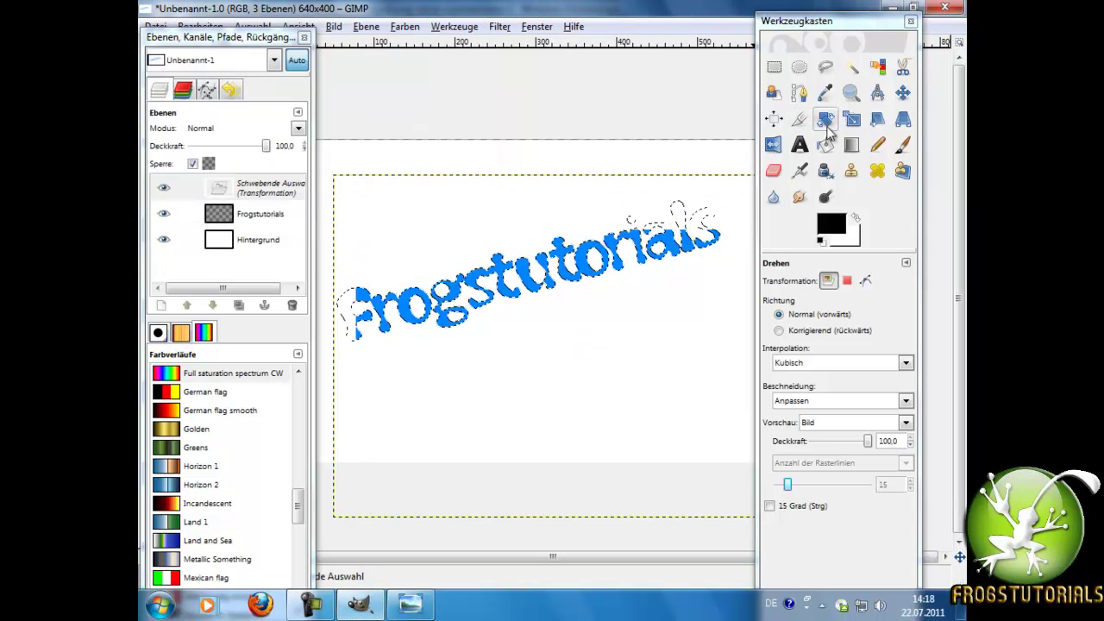
pyautogui.click(897, 95)
pyautogui.moveTo(655, 254)
pyautogui.mouseDown()
pyautogui.moveTo(606, 304)
pyautogui.moveTo(576, 310)
pyautogui.mouseUp()
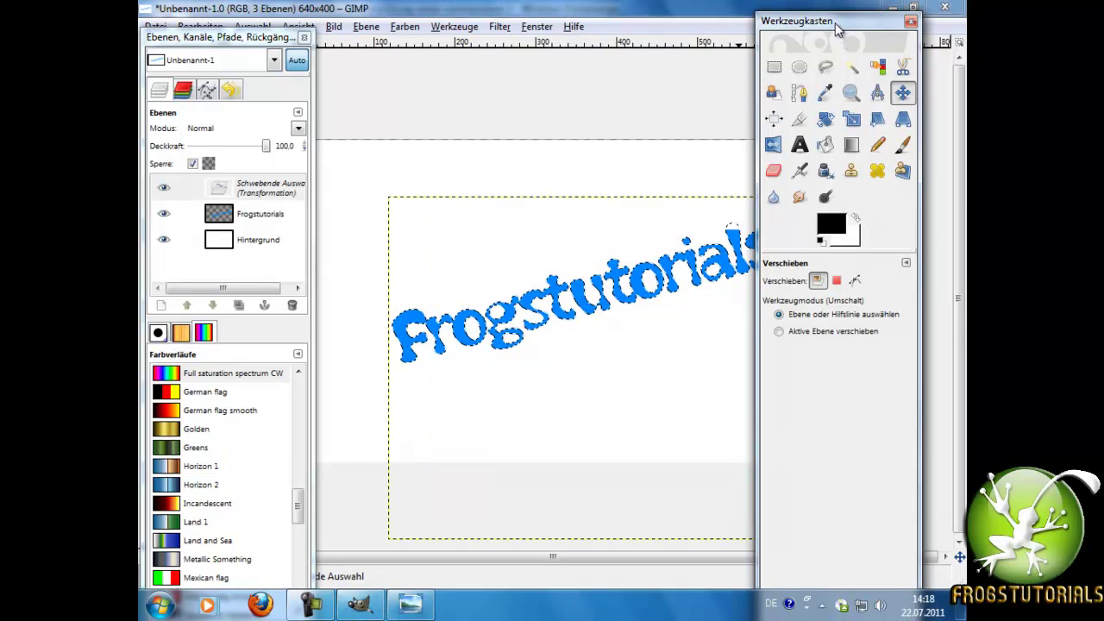
# Step: Anchor the floating text, reselect the Frogstutorials layer, and nudge it slightly left and up
pyautogui.moveTo(837, 26); pyautogui.dragTo(944, 59)
pyautogui.click(660, 310)
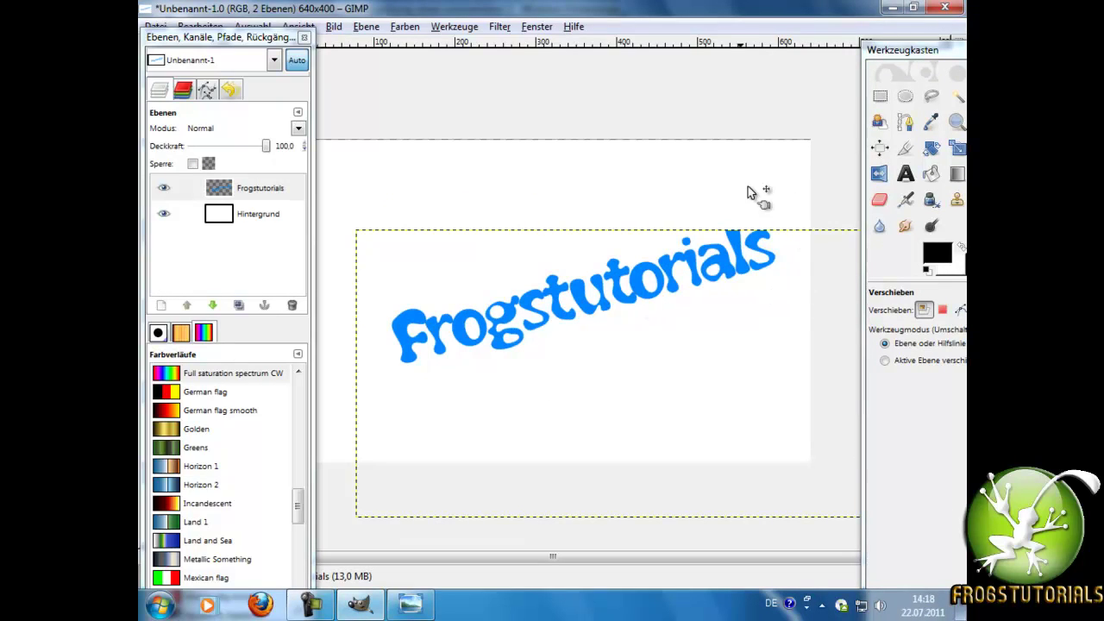
pyautogui.click(243, 215)
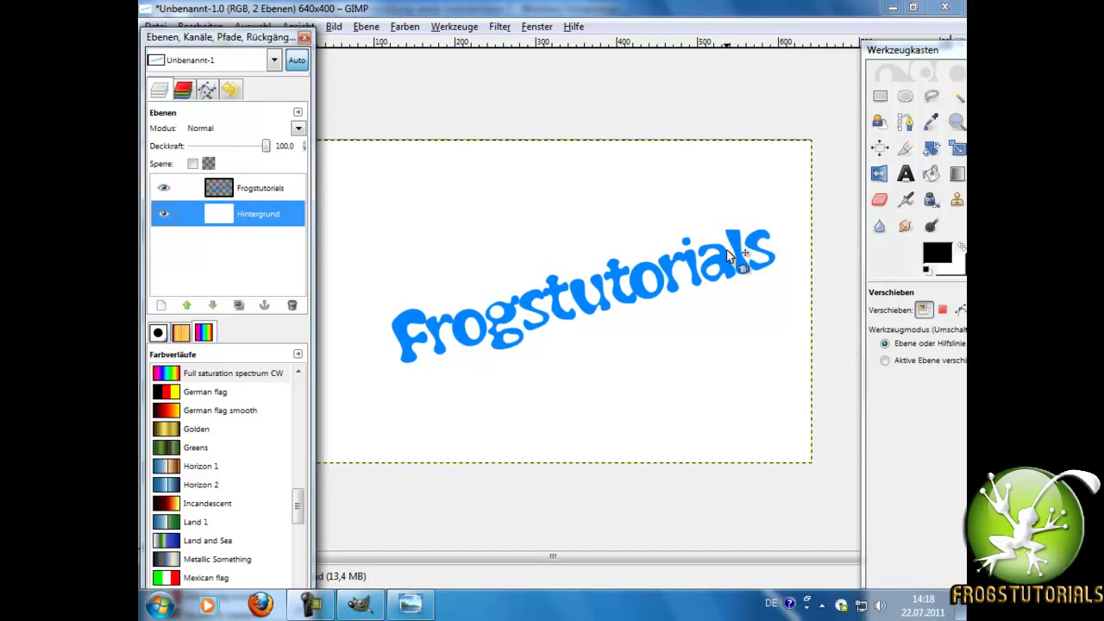
pyautogui.click(270, 193)
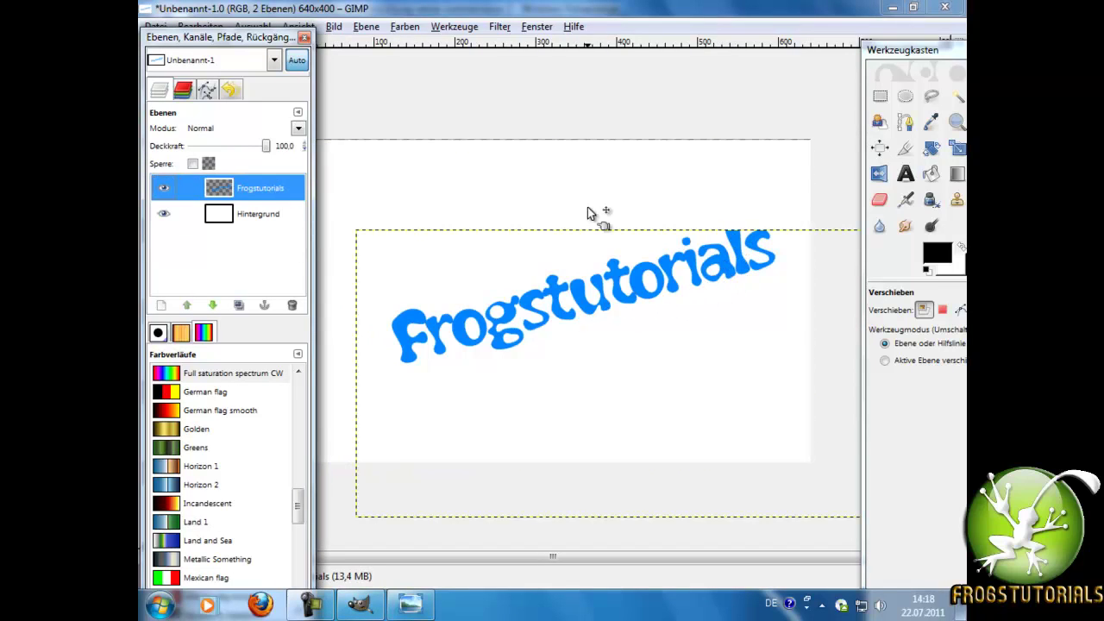
pyautogui.moveTo(729, 232); pyautogui.dragTo(701, 213)
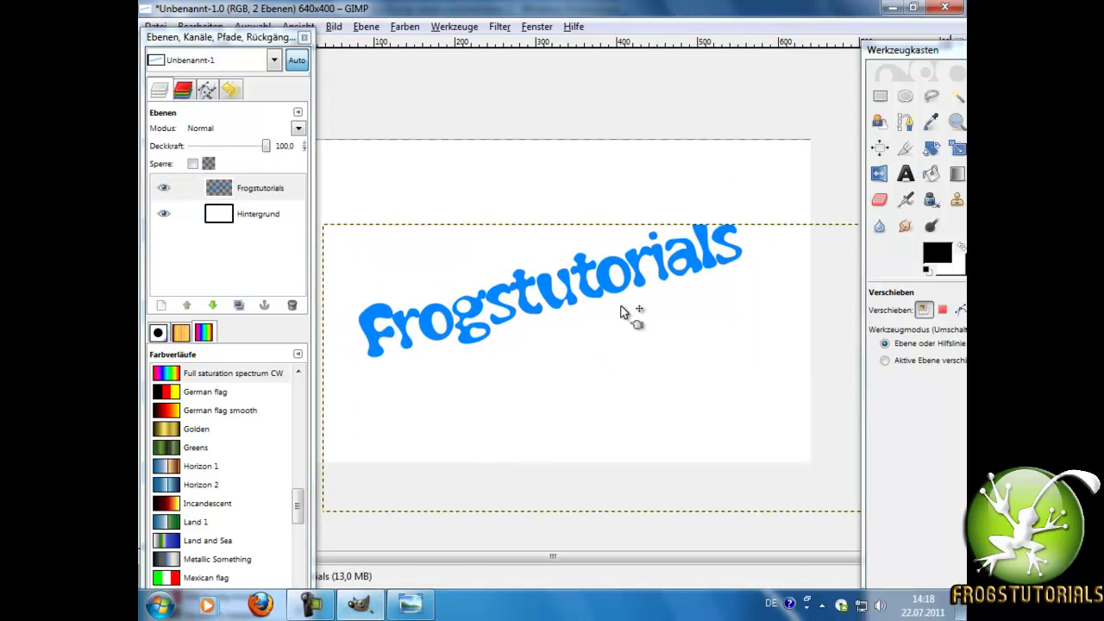
pyautogui.moveTo(901, 65); pyautogui.dragTo(801, 72)
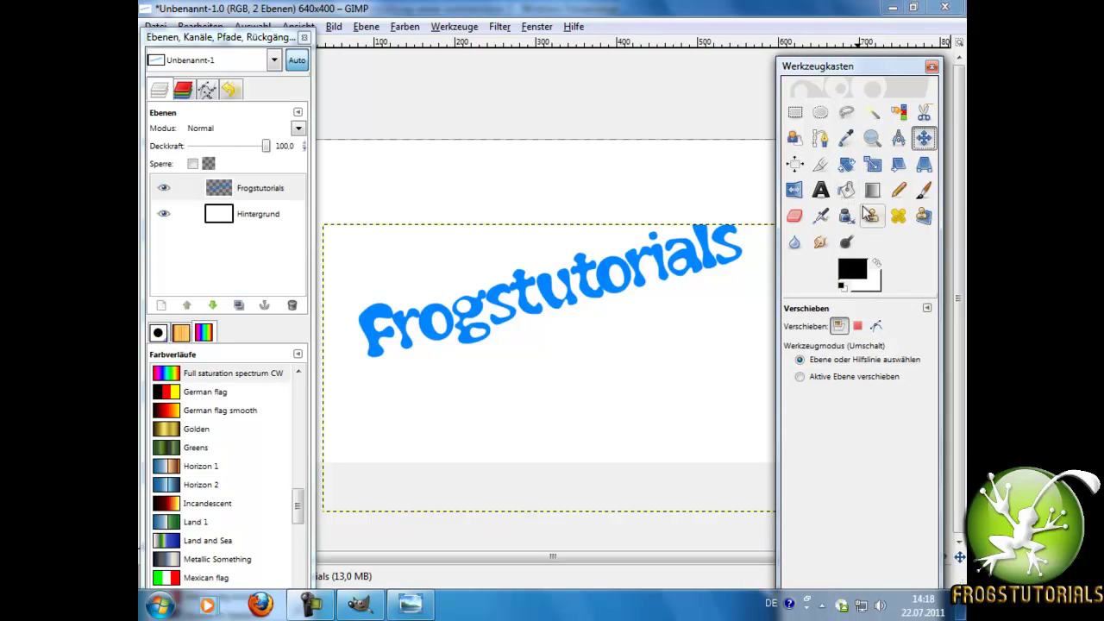
pyautogui.click(794, 216)
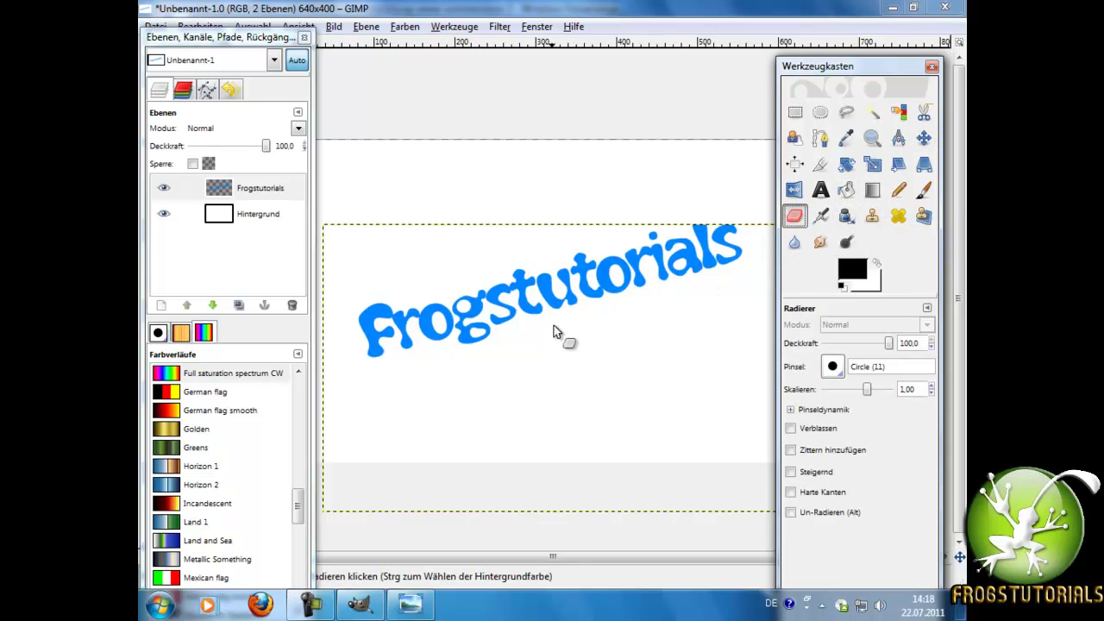
pyautogui.moveTo(483, 357); pyautogui.dragTo(386, 352)
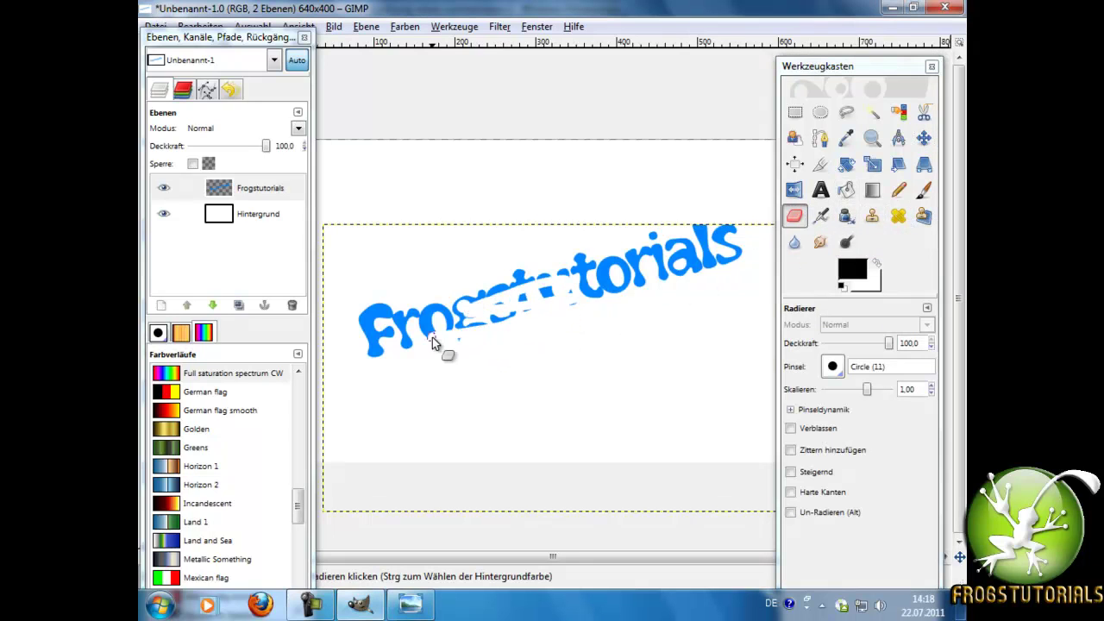
pyautogui.moveTo(432, 315); pyautogui.dragTo(367, 322)
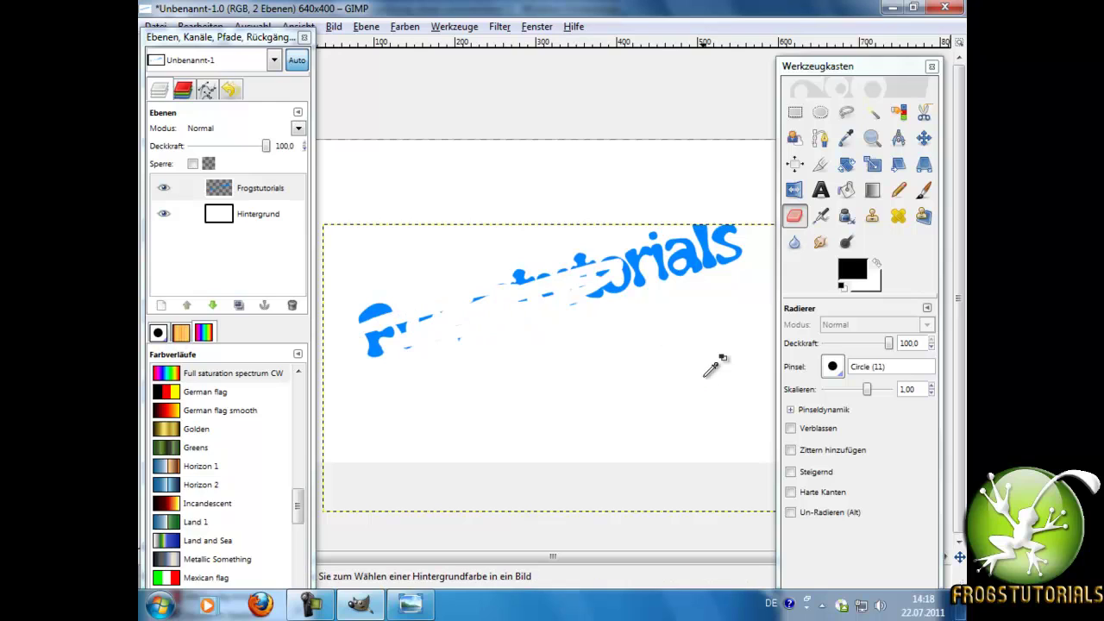
pyautogui.hotkey('ctrl', 'z')
pyautogui.hotkey('ctrl', 'z')
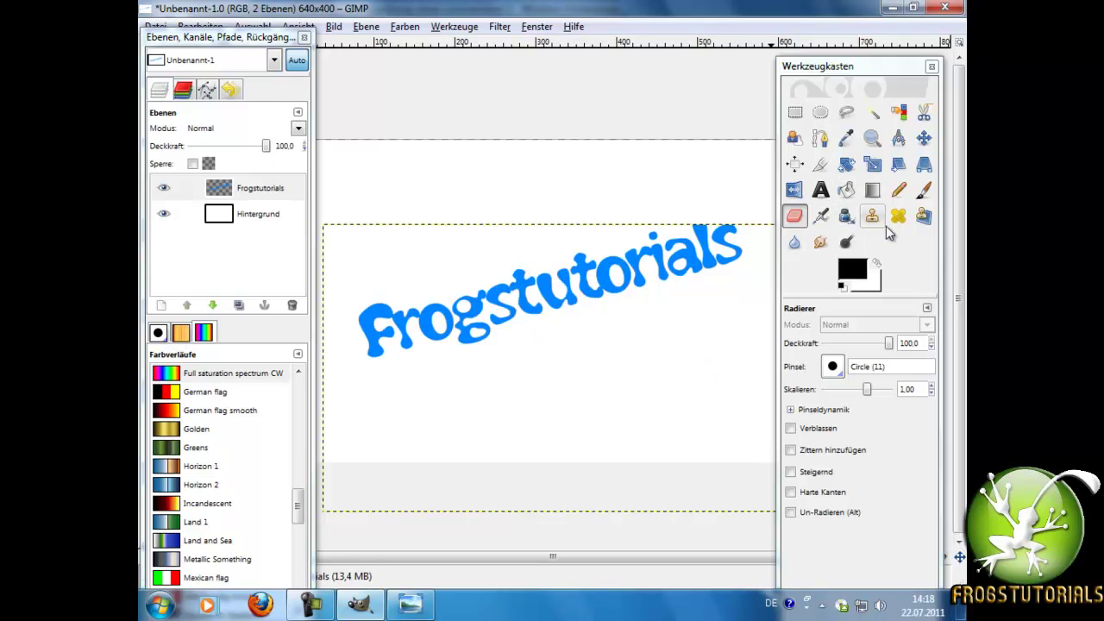
pyautogui.click(820, 242)
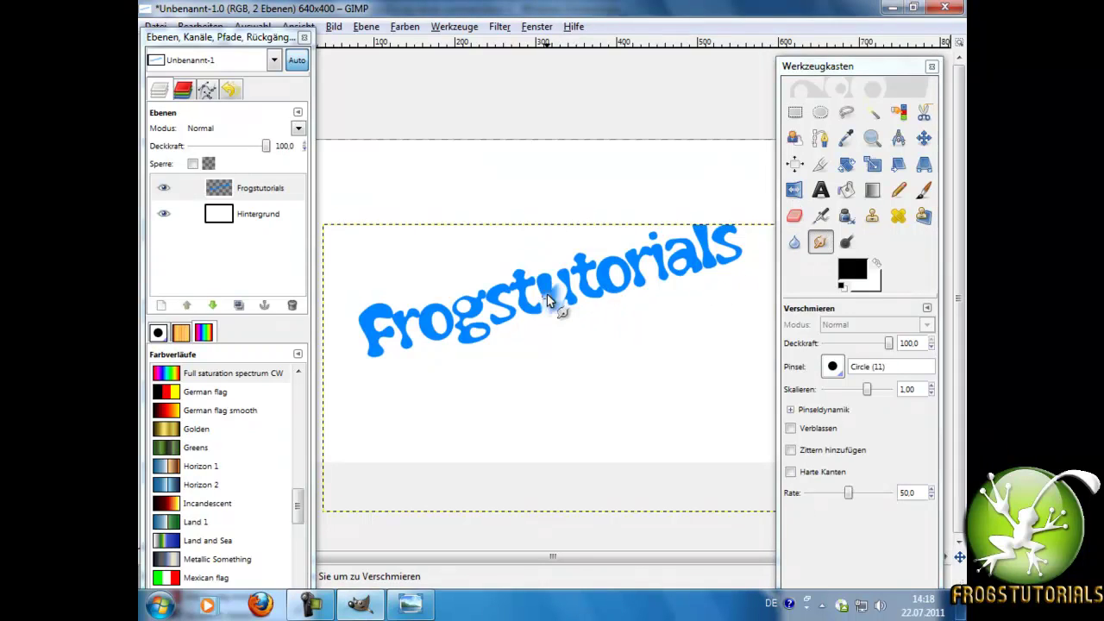
pyautogui.moveTo(545, 293); pyautogui.dragTo(534, 317)
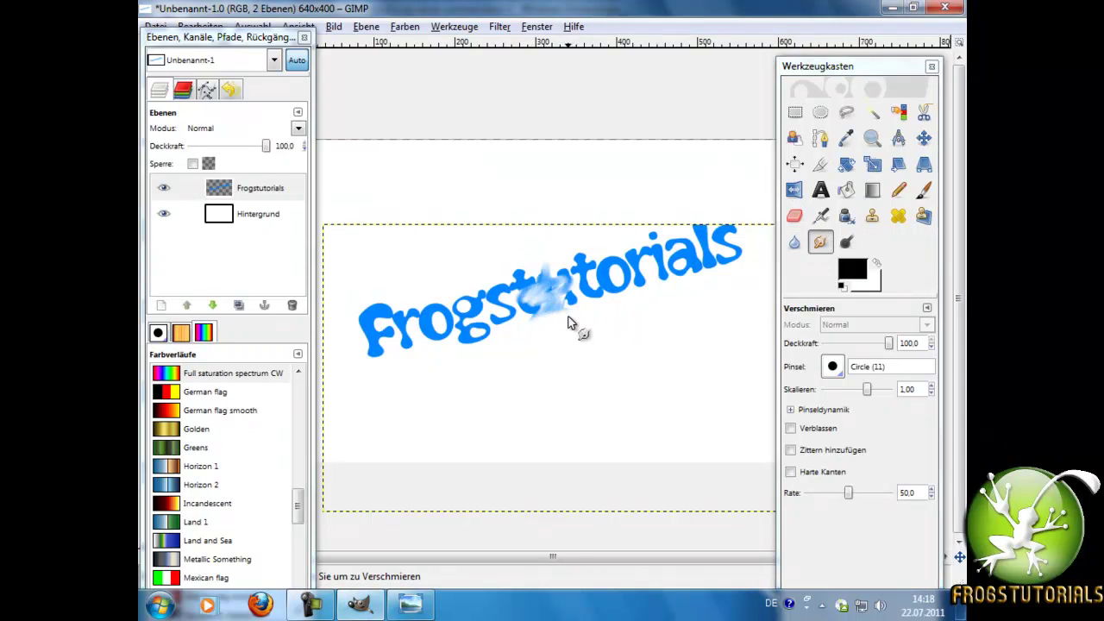
pyautogui.click(819, 244)
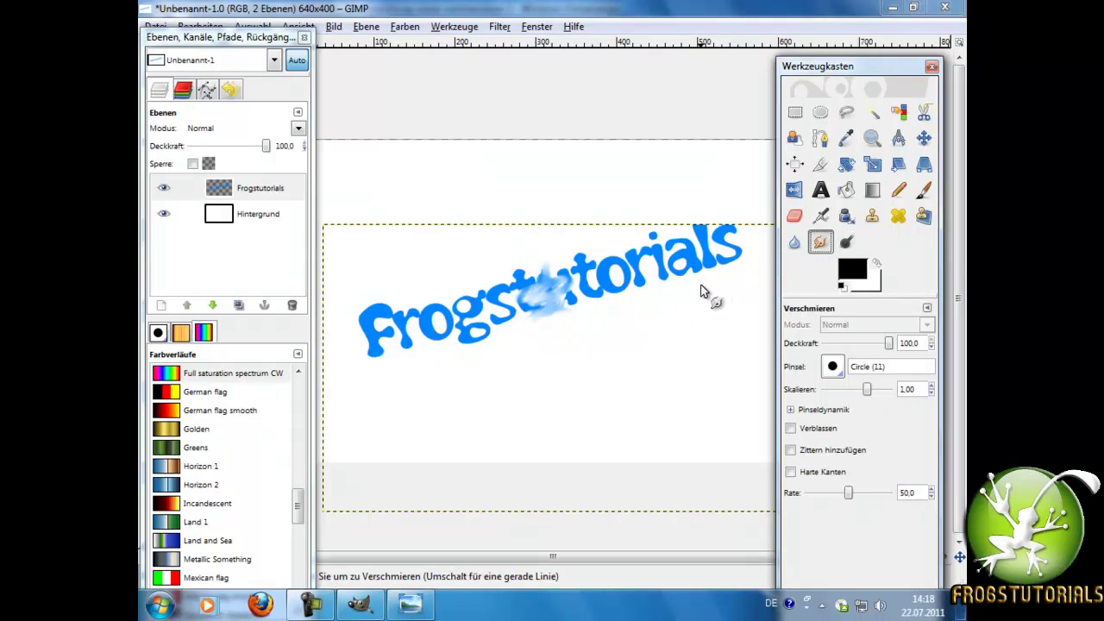
pyautogui.click(411, 343)
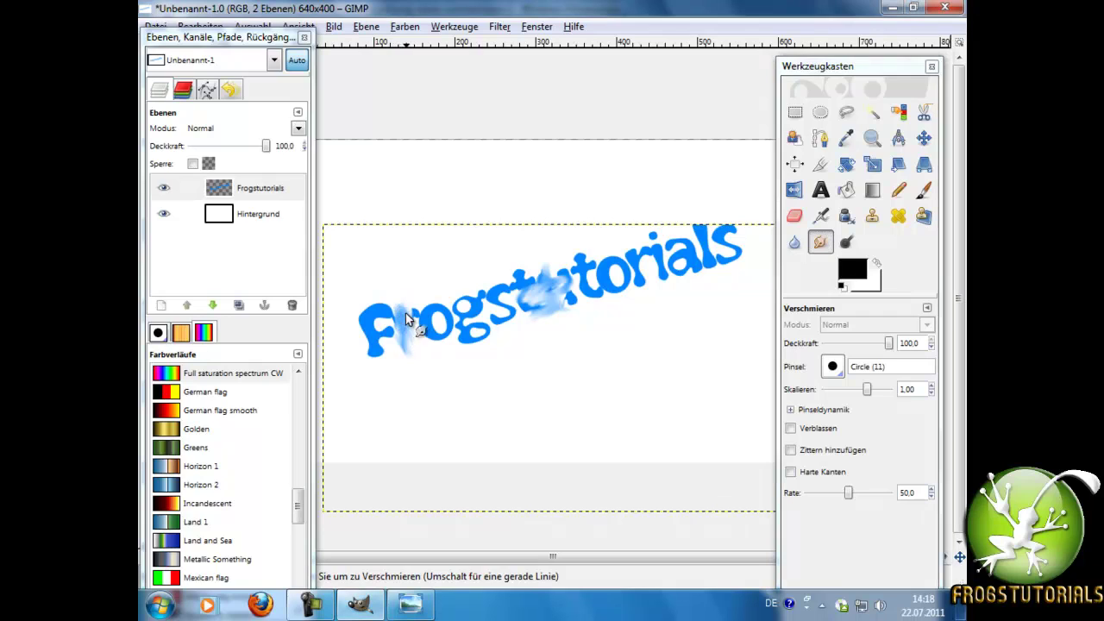
pyautogui.moveTo(481, 347)
pyautogui.mouseDown()
pyautogui.moveTo(603, 291)
pyautogui.moveTo(627, 304)
pyautogui.moveTo(696, 270)
pyautogui.moveTo(296, 374)
pyautogui.mouseUp()
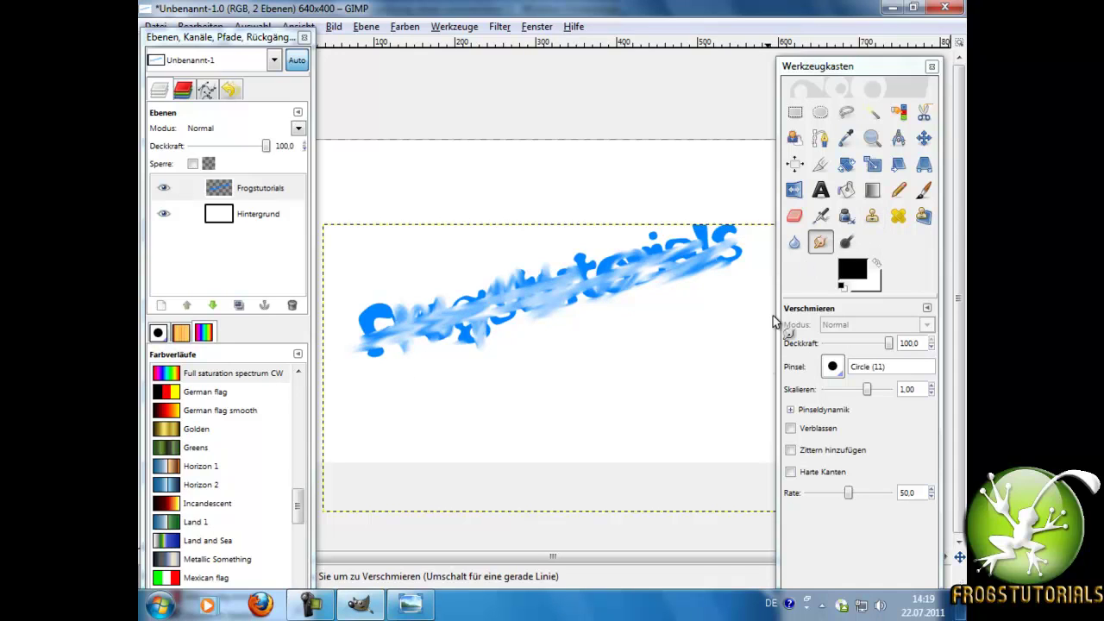
pyautogui.hotkey('ctrl', 'z')
pyautogui.hotkey('ctrl', 'z')
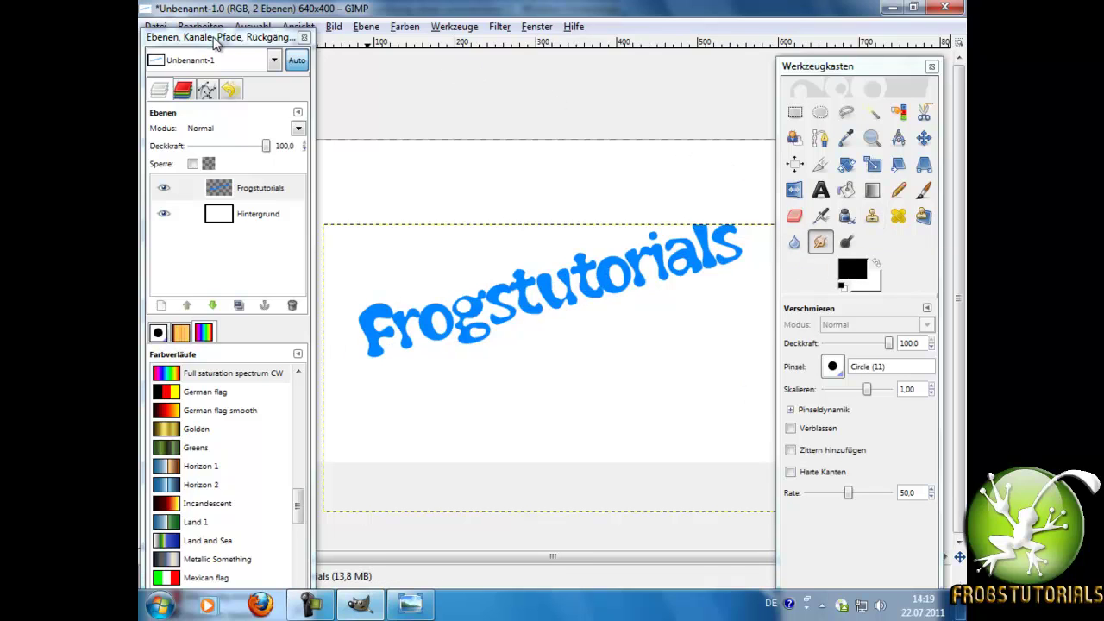
pyautogui.moveTo(216, 43); pyautogui.dragTo(235, 111)
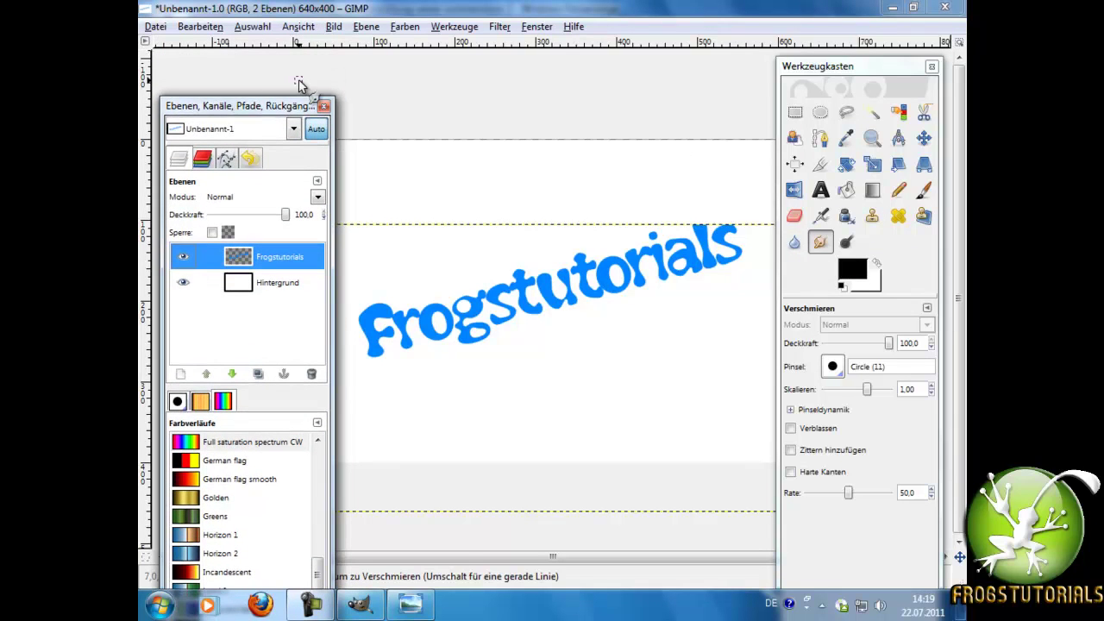
# Step: Open Filter > Licht und Schatten > Lichteffekte for the Frogstutorials text layer
pyautogui.click(497, 31)
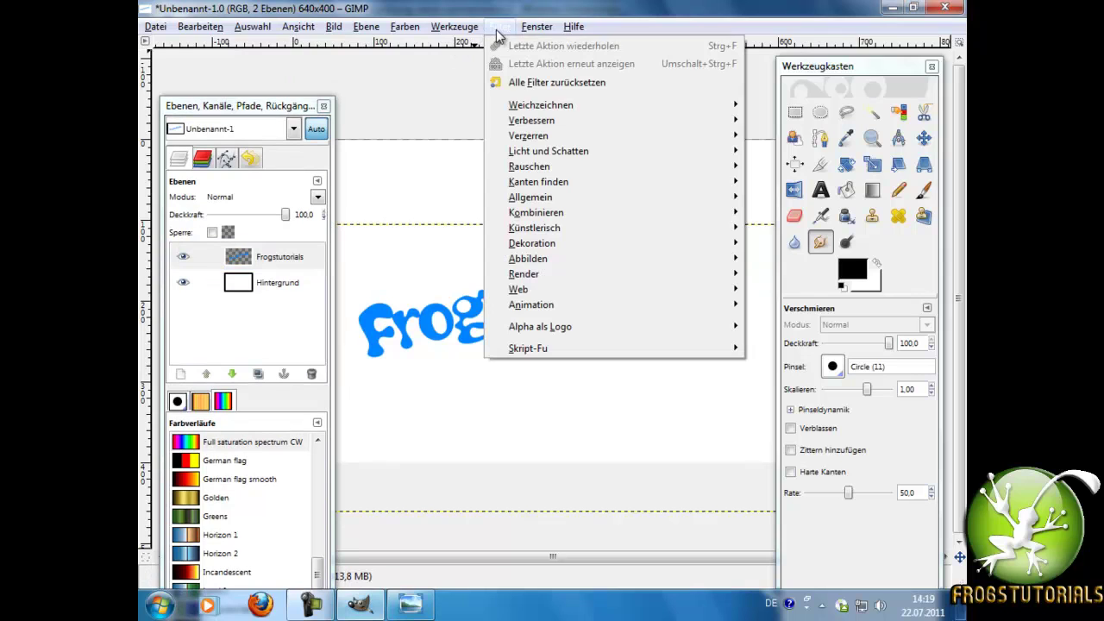
pyautogui.click(489, 19)
pyautogui.click(490, 34)
pyautogui.click(396, 7)
pyautogui.click(505, 27)
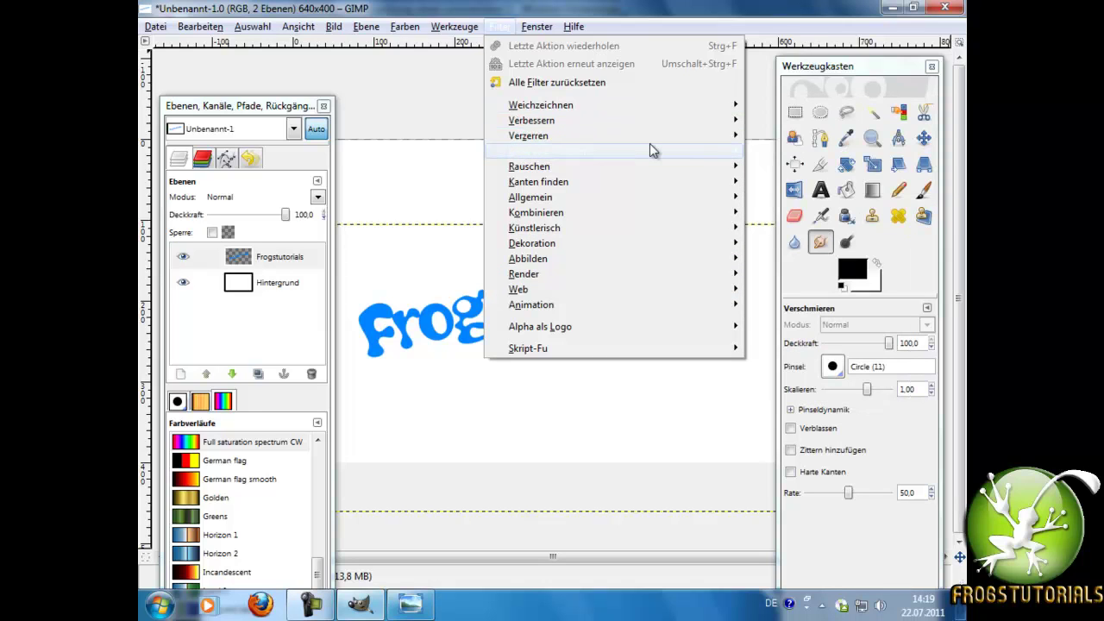
pyautogui.moveTo(548, 151)
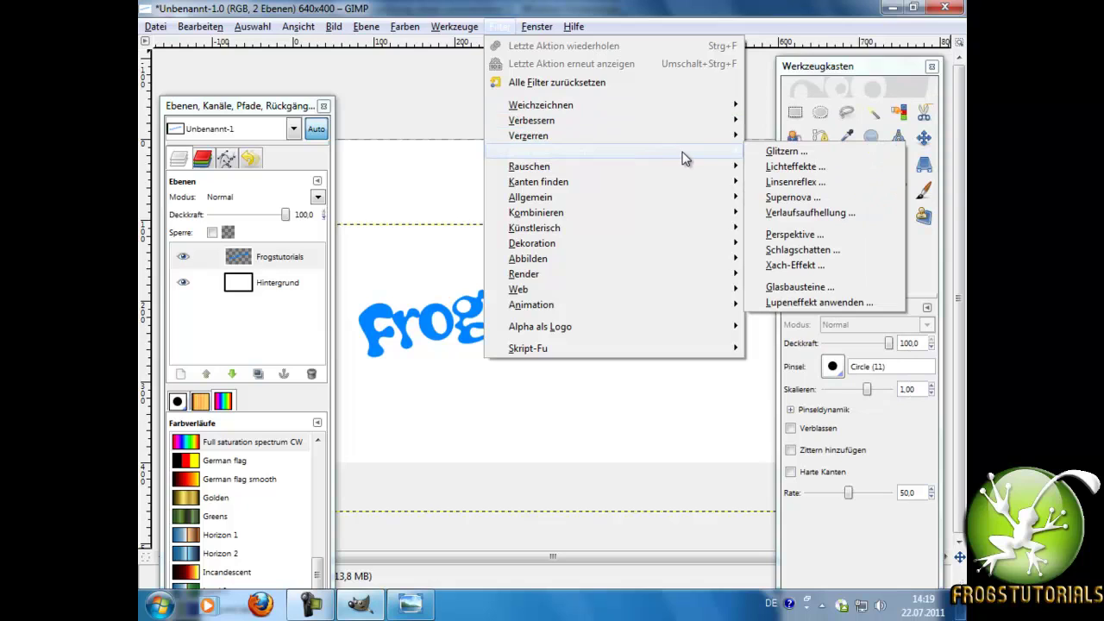
pyautogui.click(829, 169)
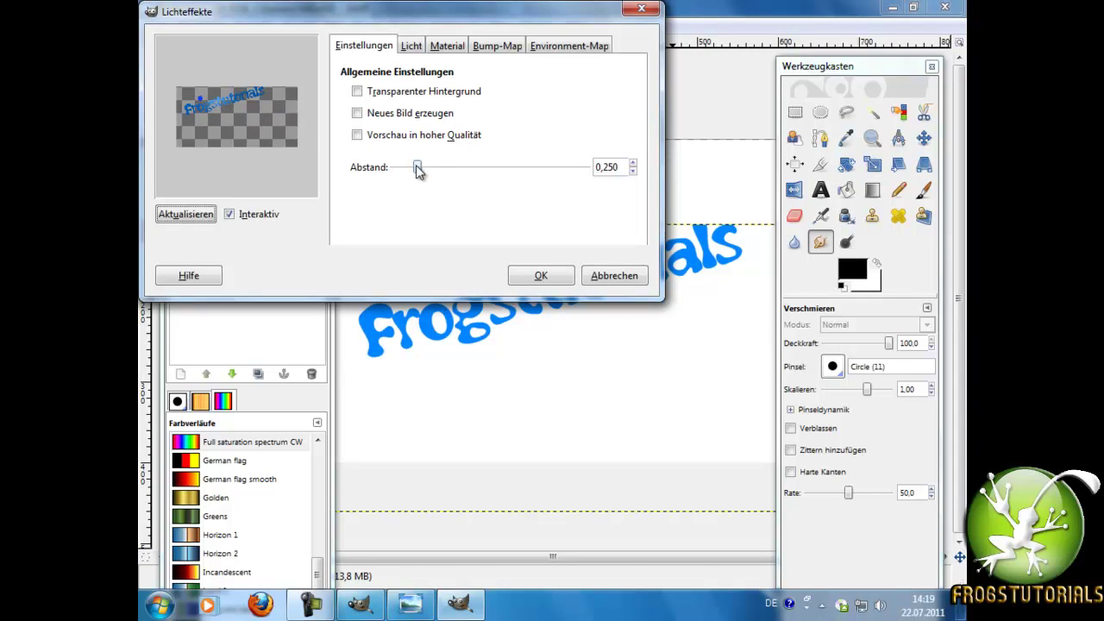
# Step: Adjust the light distance, place the light over the preview text, and apply Lichteffekte
pyautogui.moveTo(417, 169)
pyautogui.mouseDown()
pyautogui.moveTo(454, 173)
pyautogui.moveTo(418, 181)
pyautogui.mouseUp()
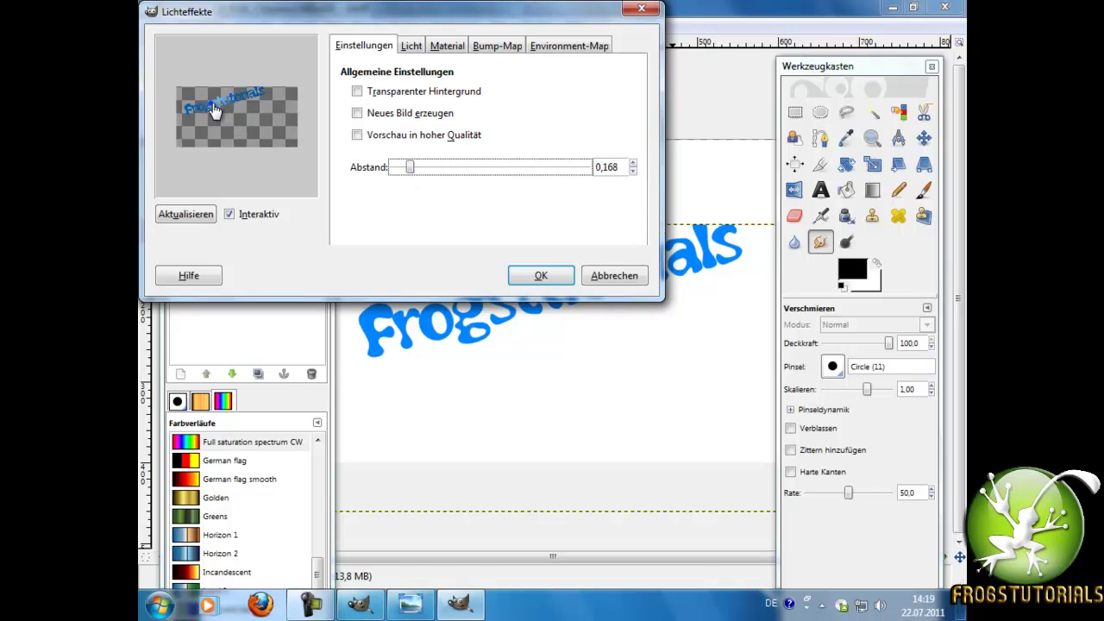
pyautogui.moveTo(222, 111)
pyautogui.mouseDown()
pyautogui.moveTo(235, 110)
pyautogui.moveTo(198, 118)
pyautogui.mouseUp()
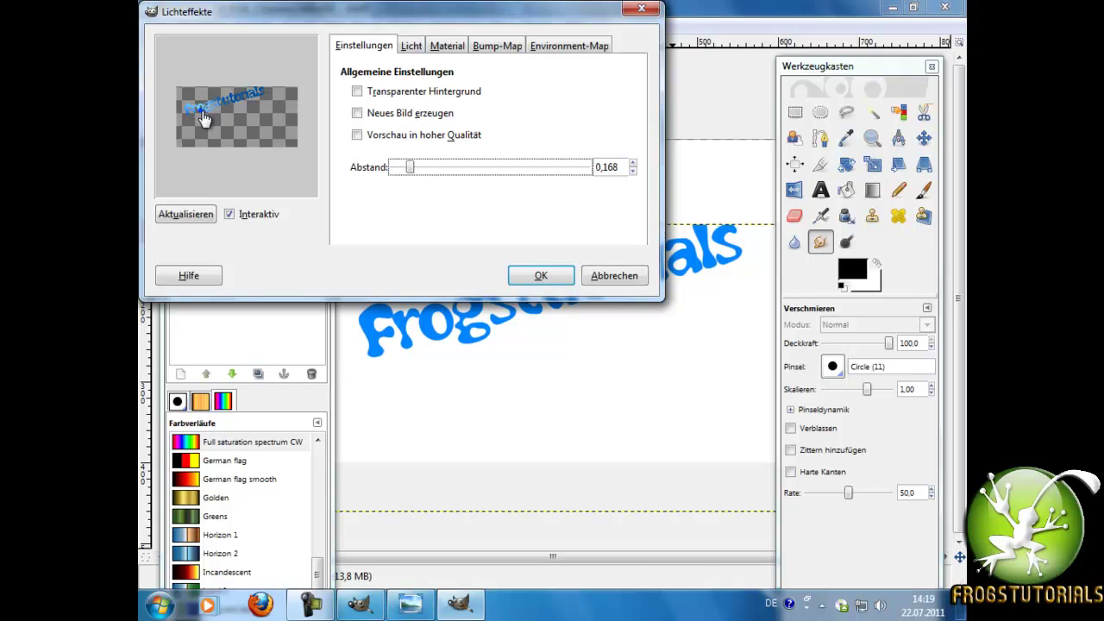
pyautogui.click(568, 273)
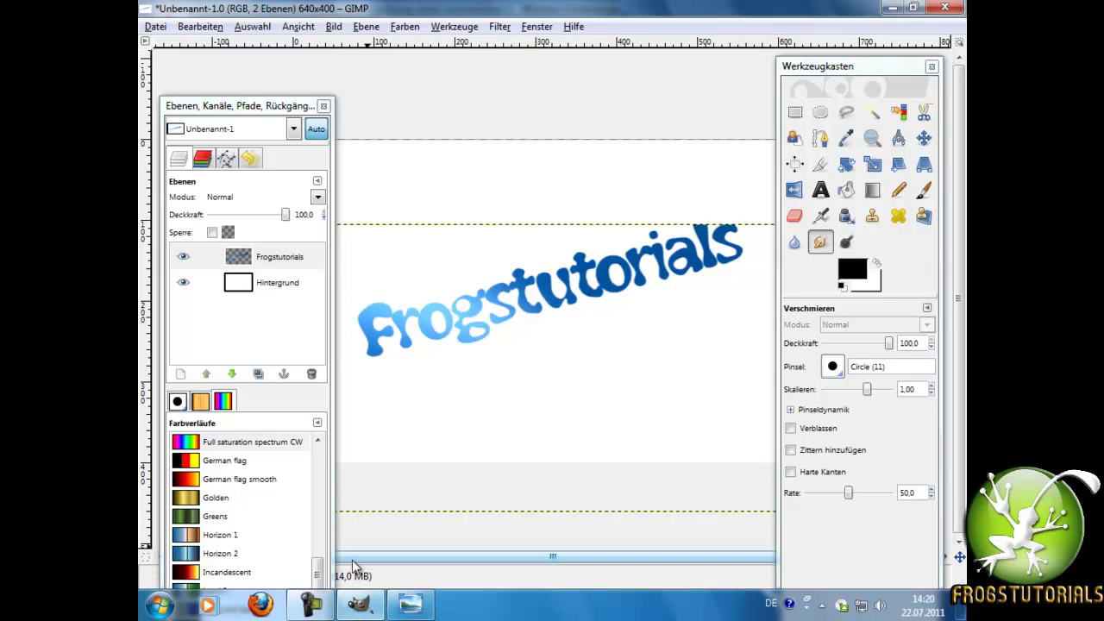
pyautogui.click(318, 609)
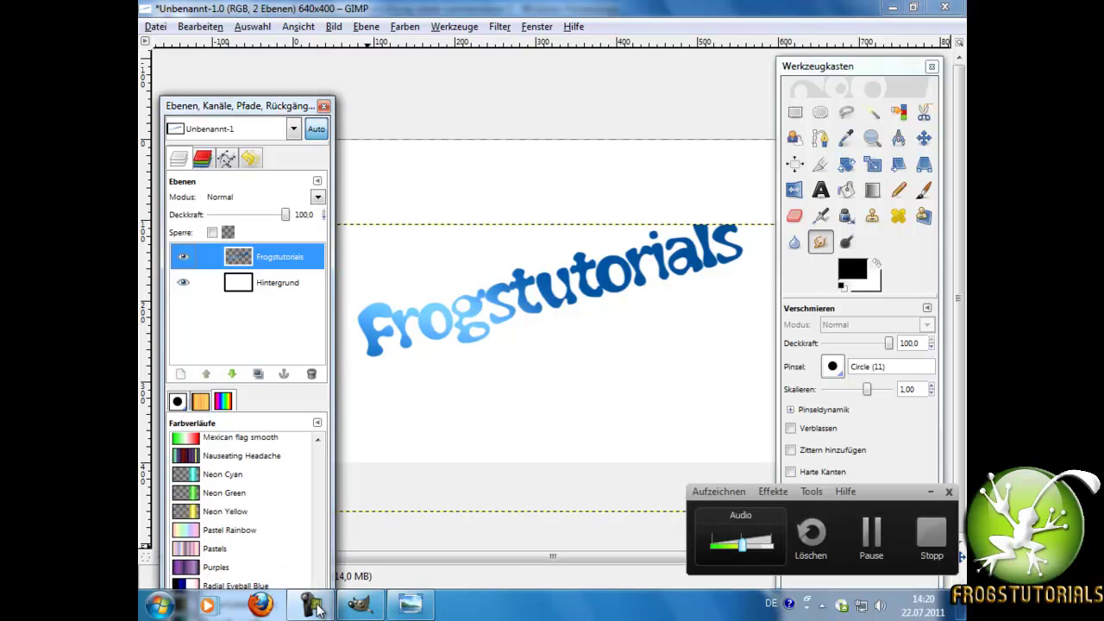
pyautogui.click(934, 498)
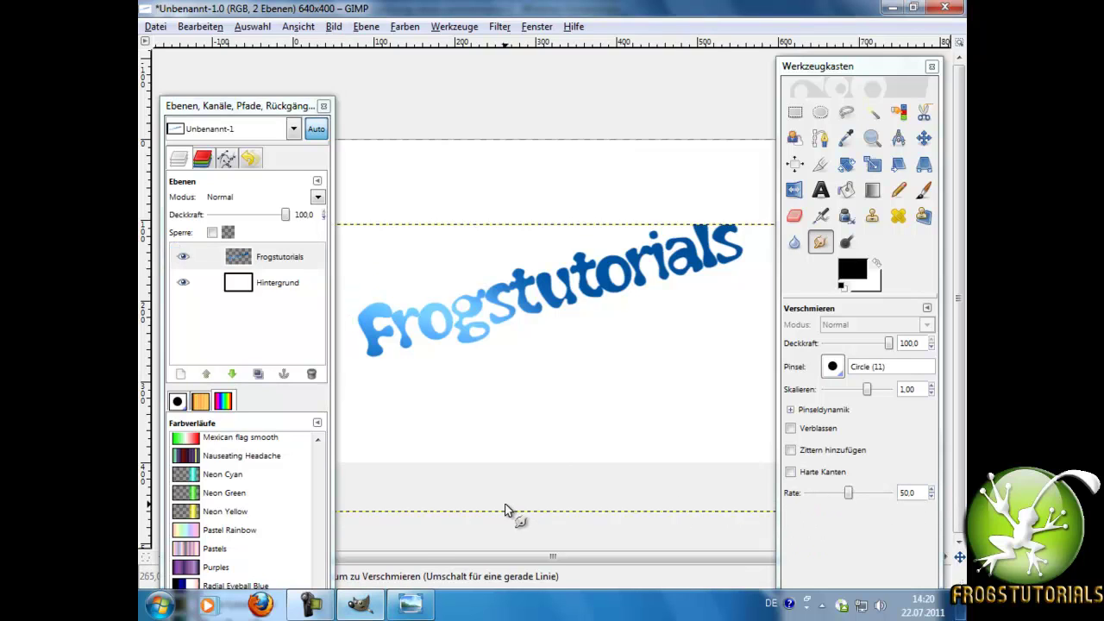
pyautogui.click(310, 603)
pyautogui.moveTo(872, 497); pyautogui.dragTo(568, 73)
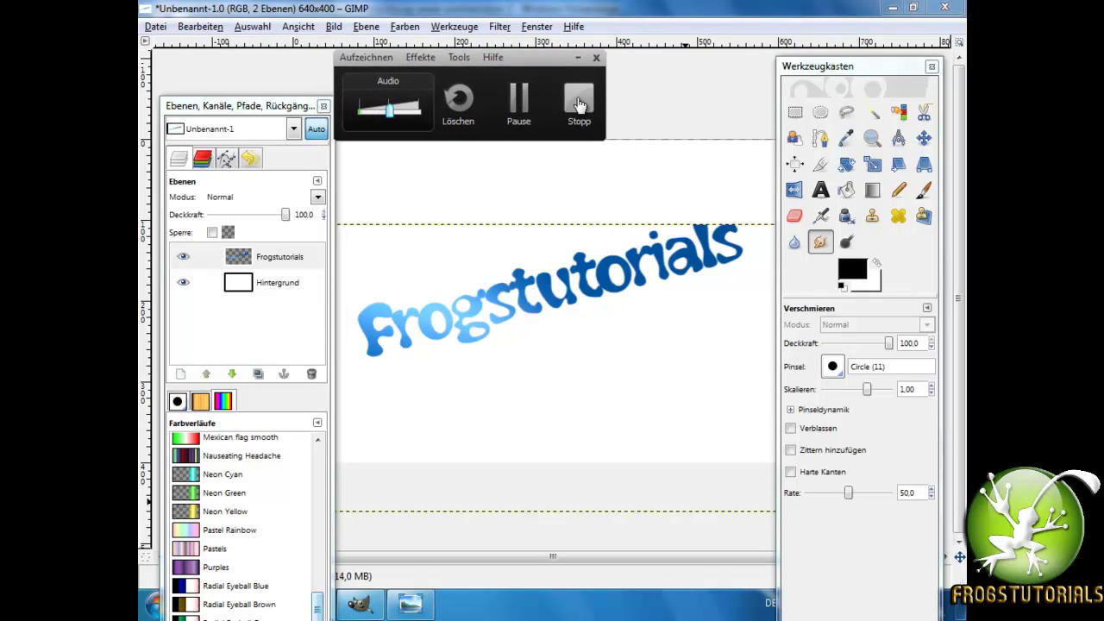